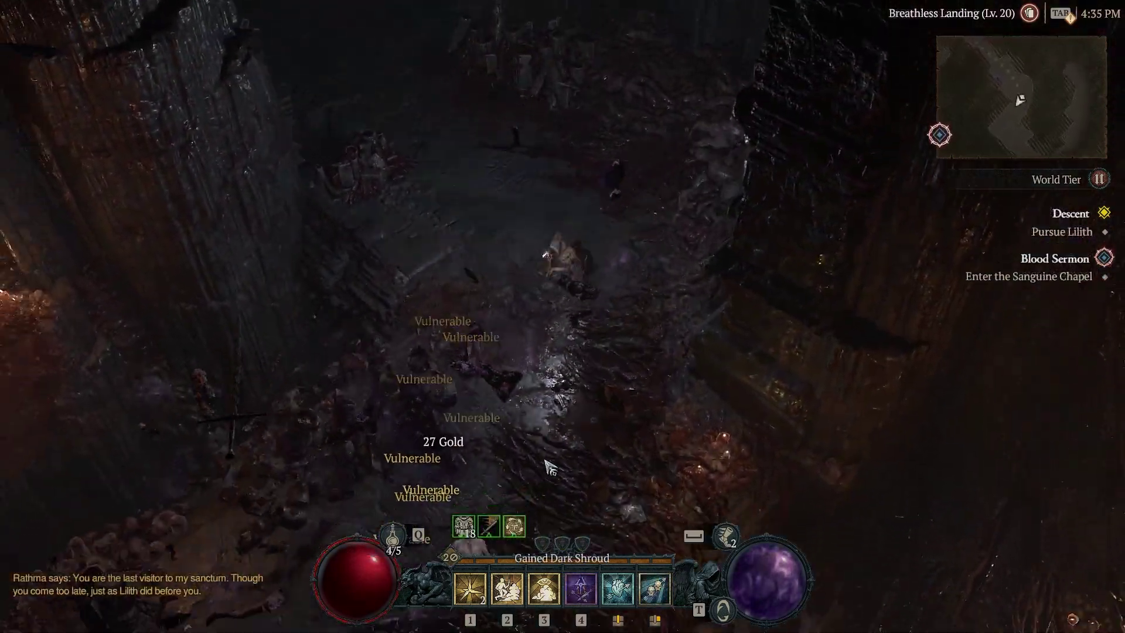
click(603, 78)
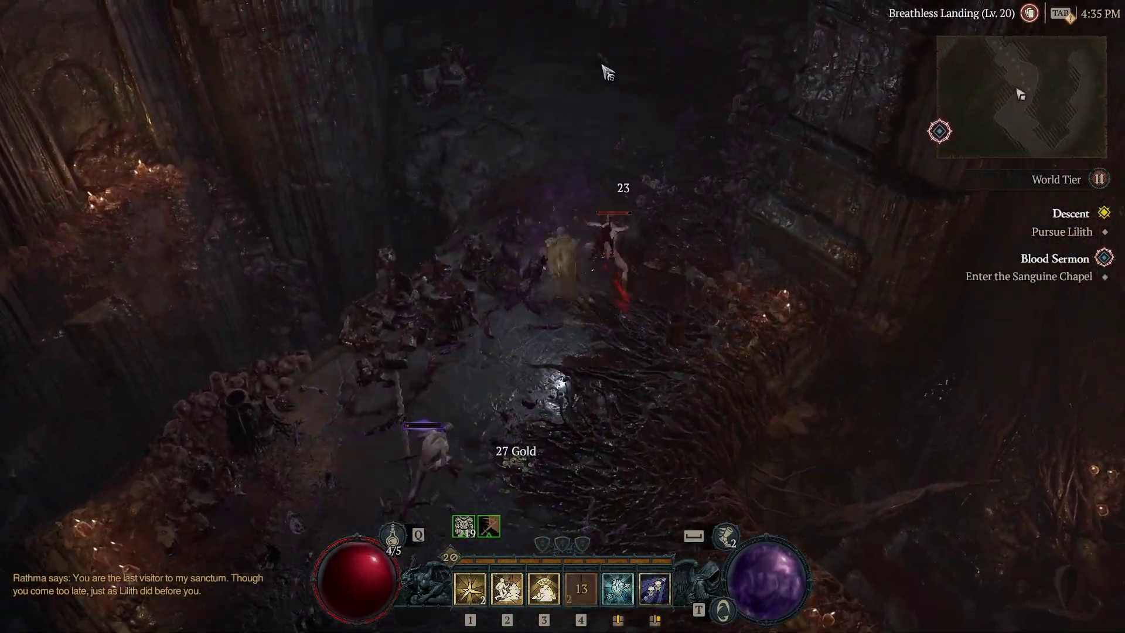
key(4)
click(618, 394)
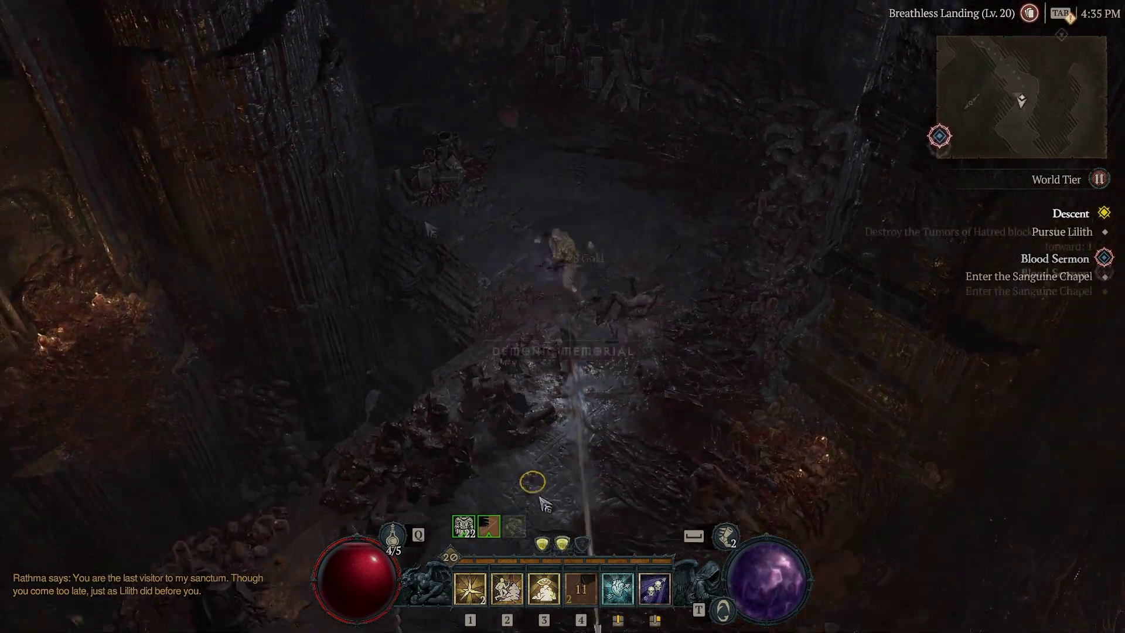
key(2)
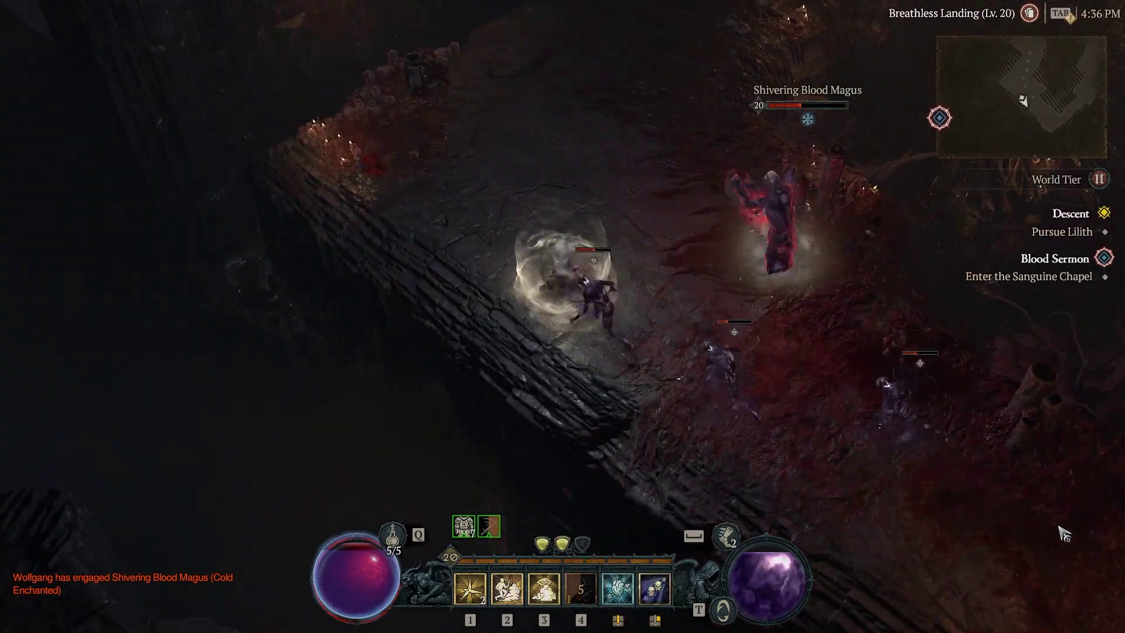
click(591, 120)
click(808, 258)
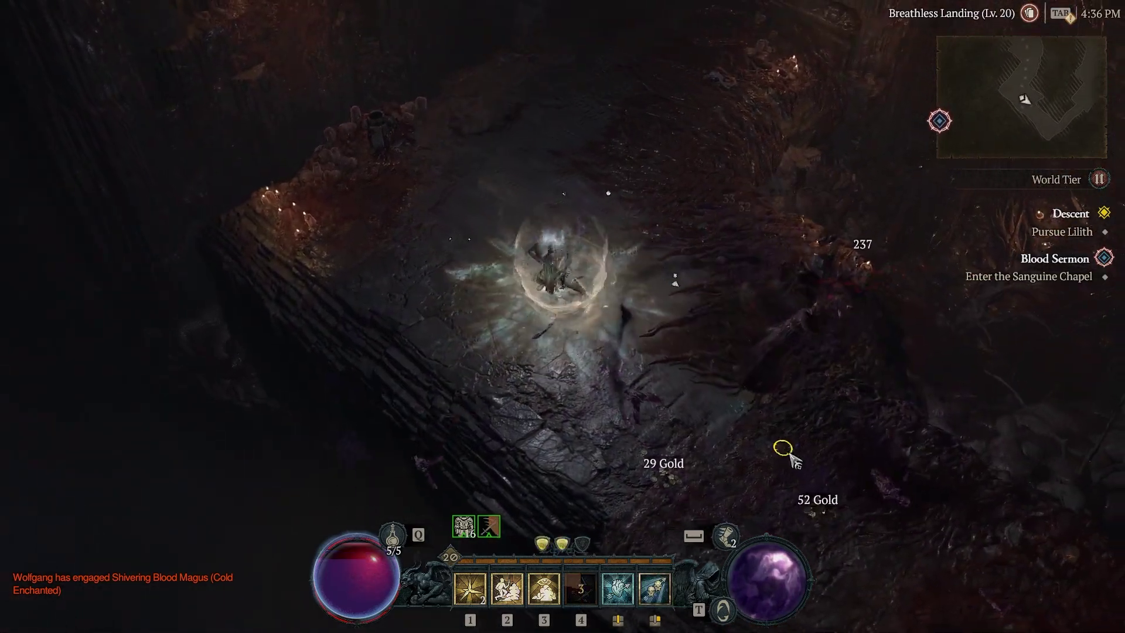
click(760, 427)
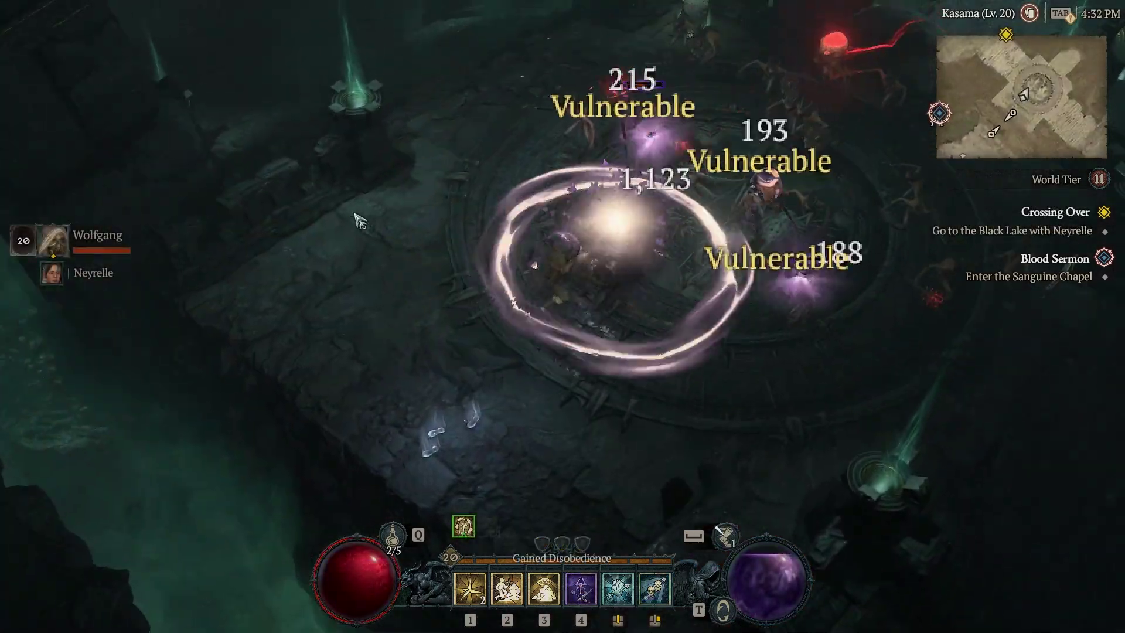
click(359, 221)
key(4)
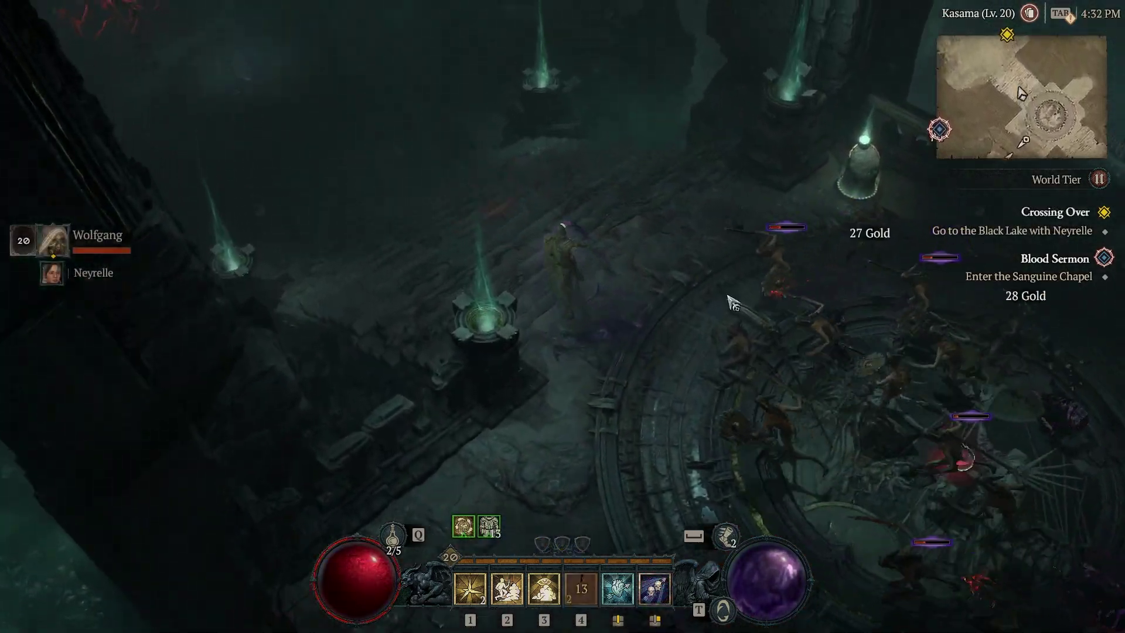
click(369, 116)
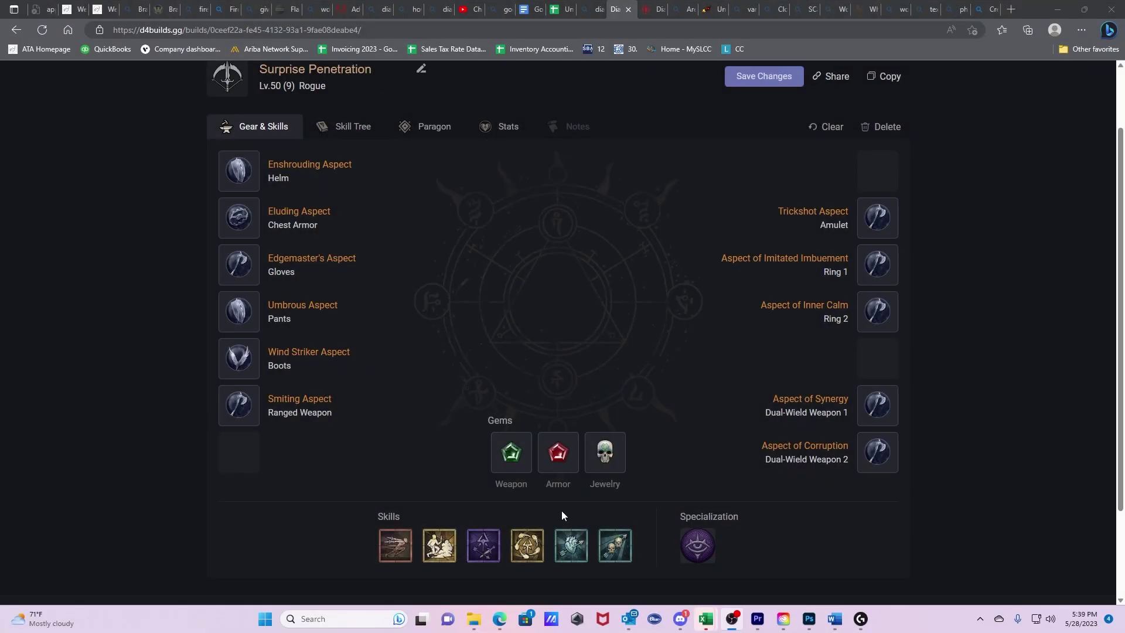
Review the details of Heartseeker, Penetrating Shot, Concealment and Shadow Imbuement among the build's equipped skills.
mouse_move(568, 551)
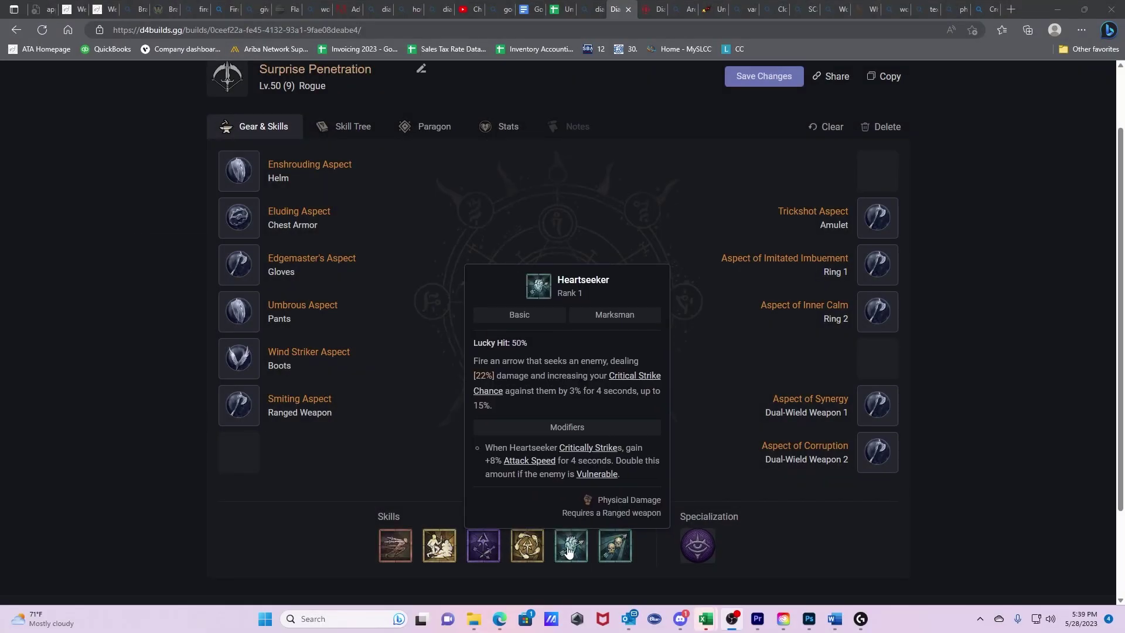
mouse_move(613, 546)
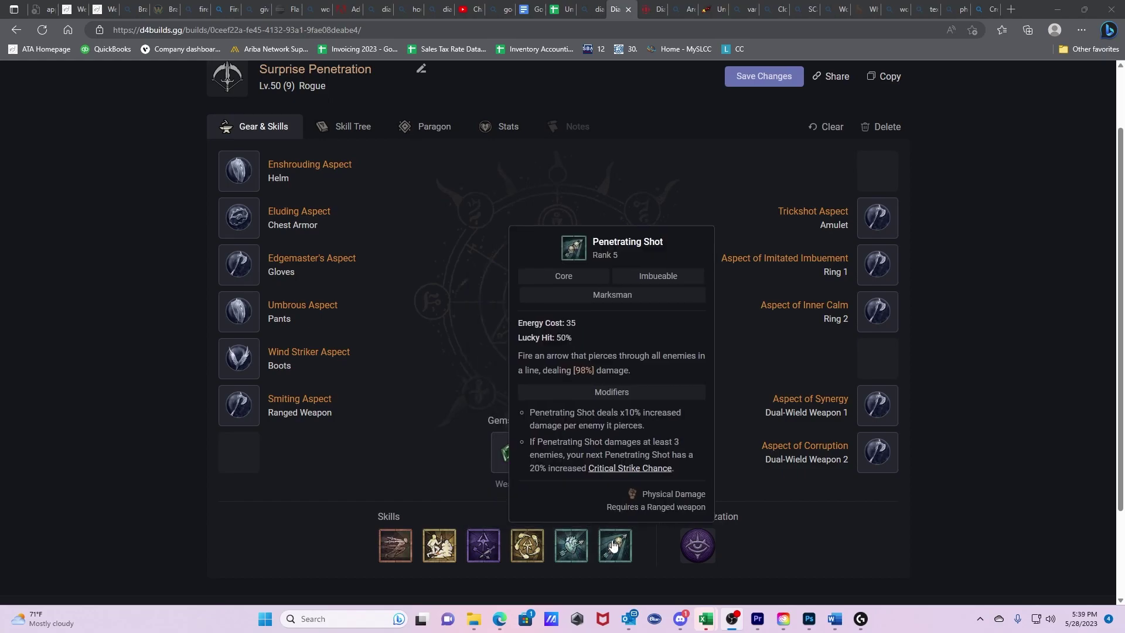
mouse_move(446, 552)
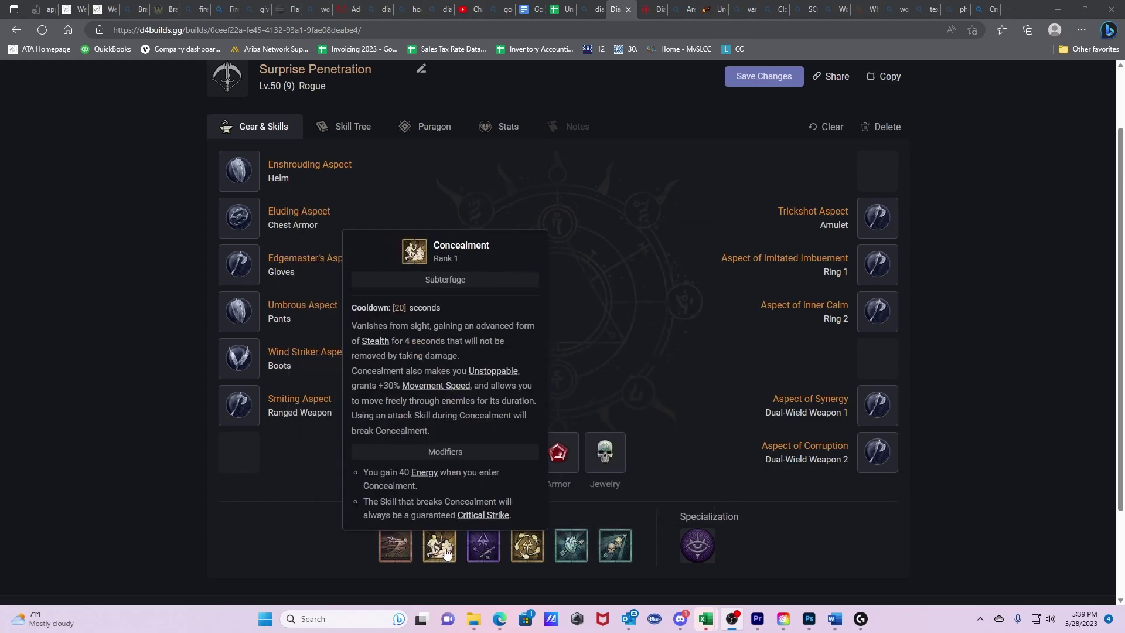
mouse_move(480, 551)
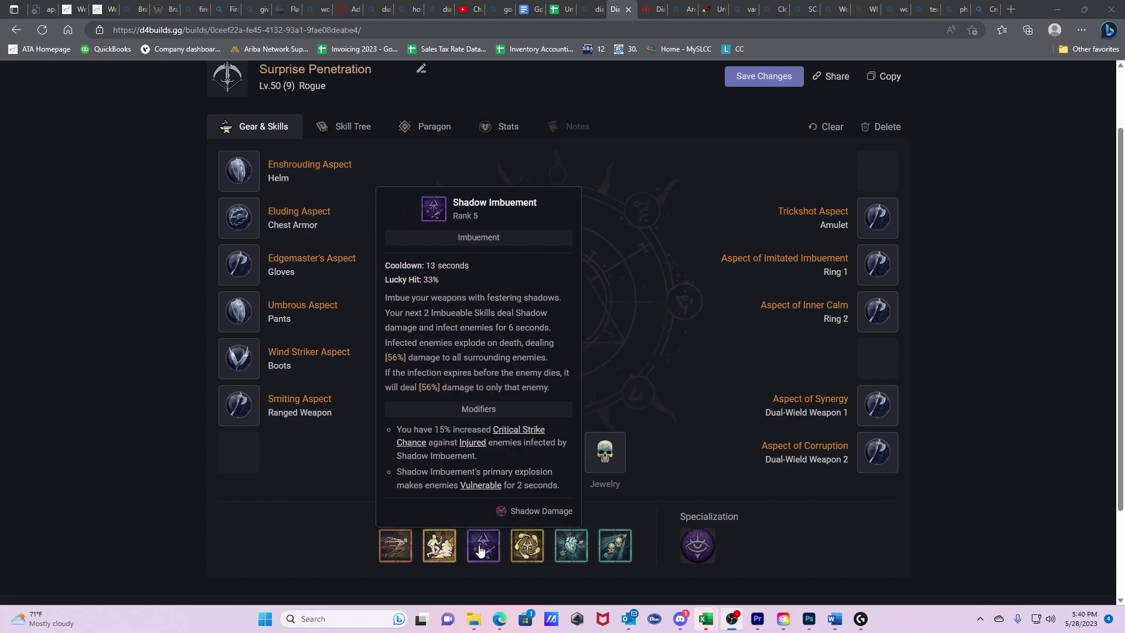
right_click(529, 551)
click(399, 489)
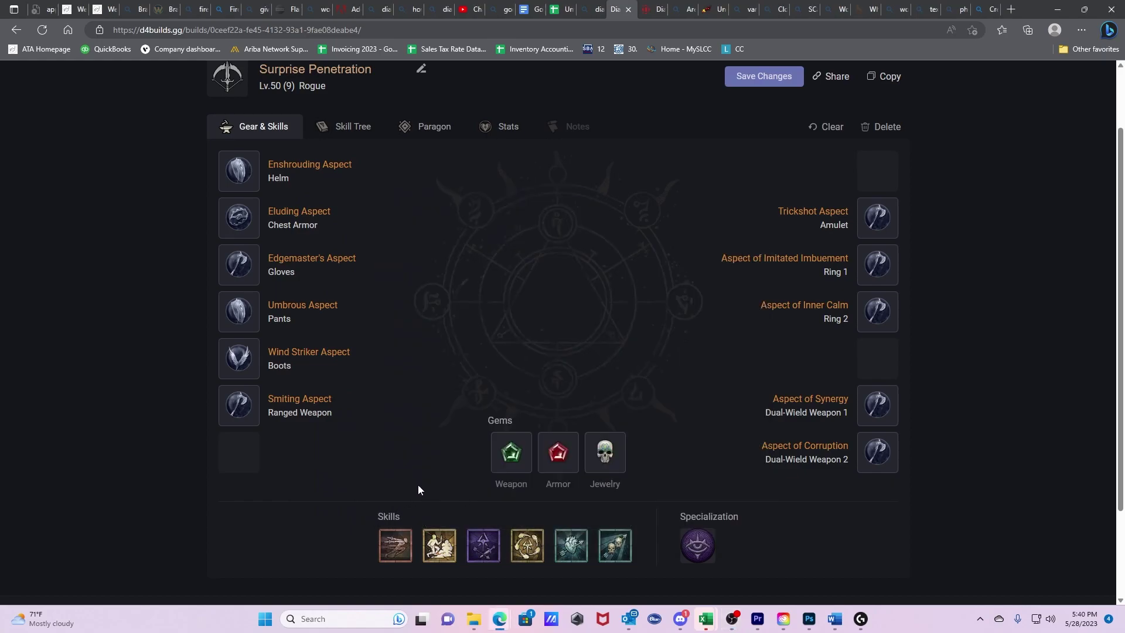
Replace the skill in the build's fourth slot with Shadow Clone.
click(523, 554)
mouse_move(538, 450)
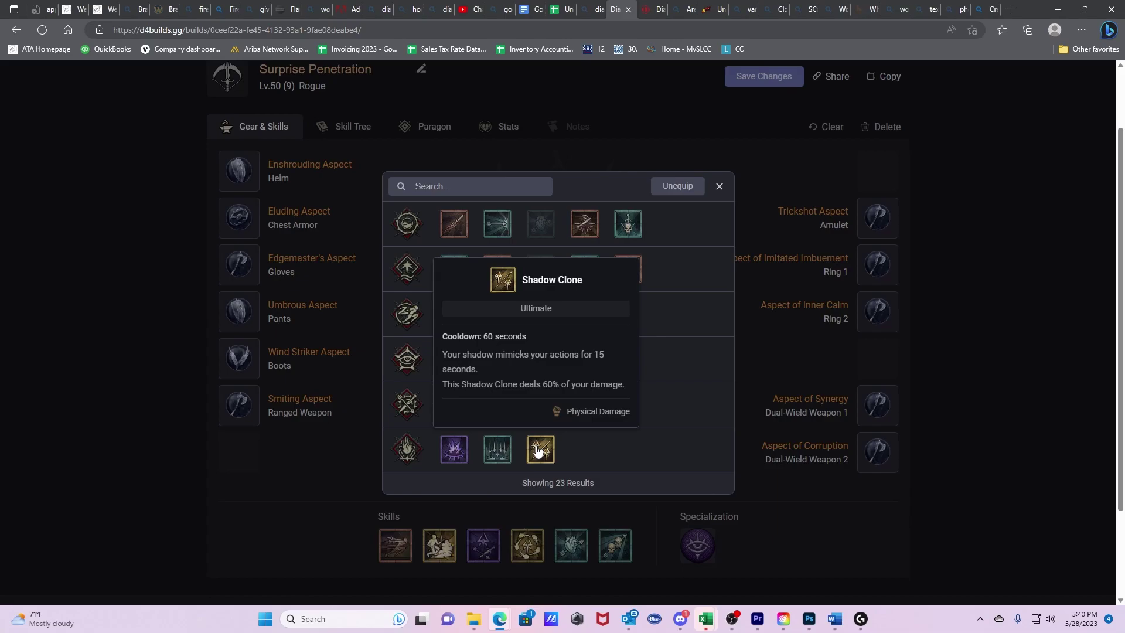
click(537, 450)
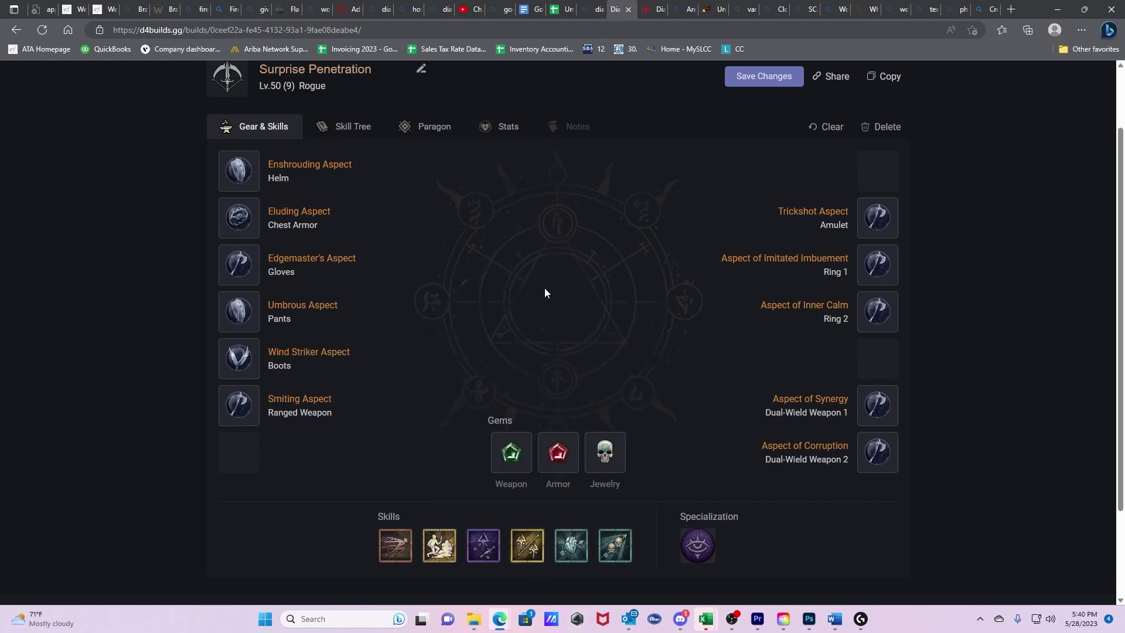
Check the Inner Sight specialization and replace Heartseeker in the fifth skill slot with Poison Trap.
mouse_move(697, 543)
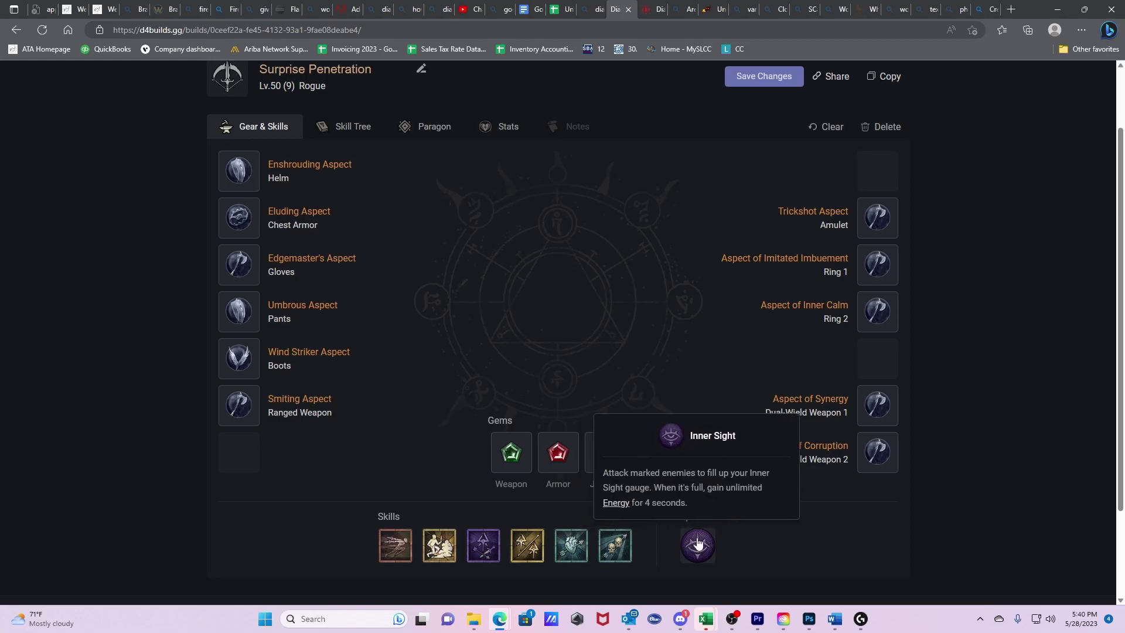
click(698, 544)
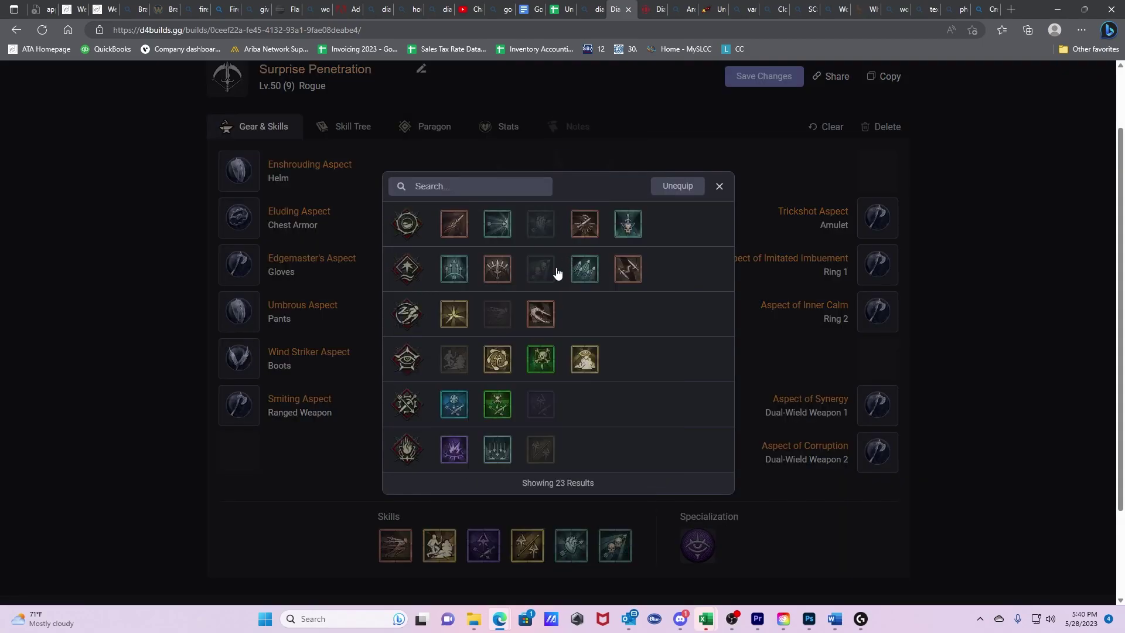
click(544, 363)
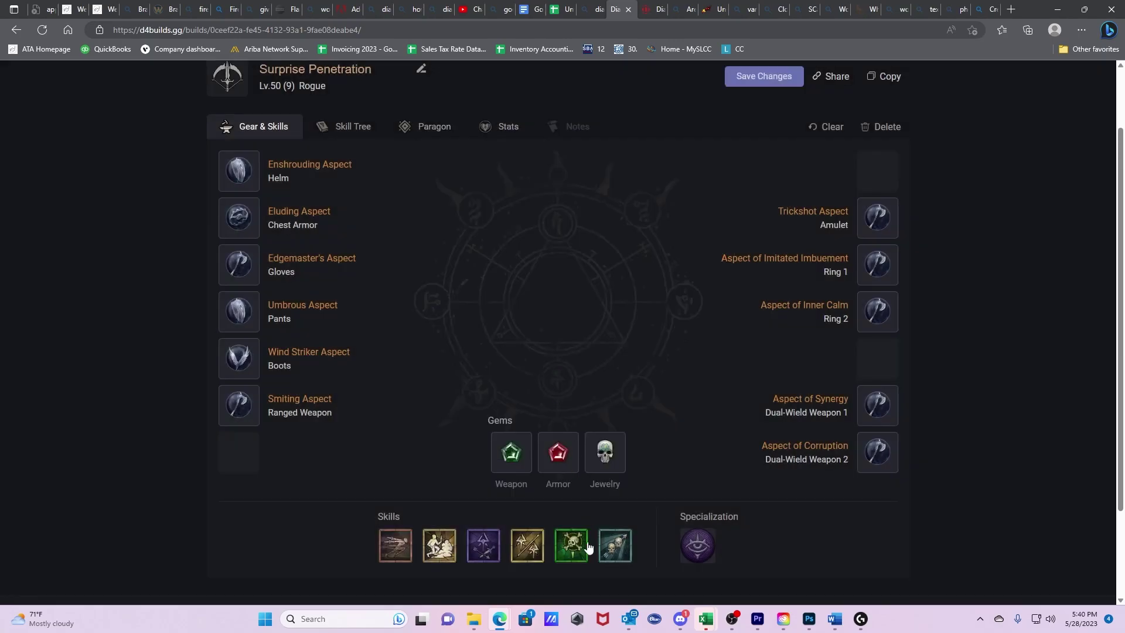
Equip Penetrating Shot in the fifth skill slot and Poison Trap in the sixth.
click(572, 545)
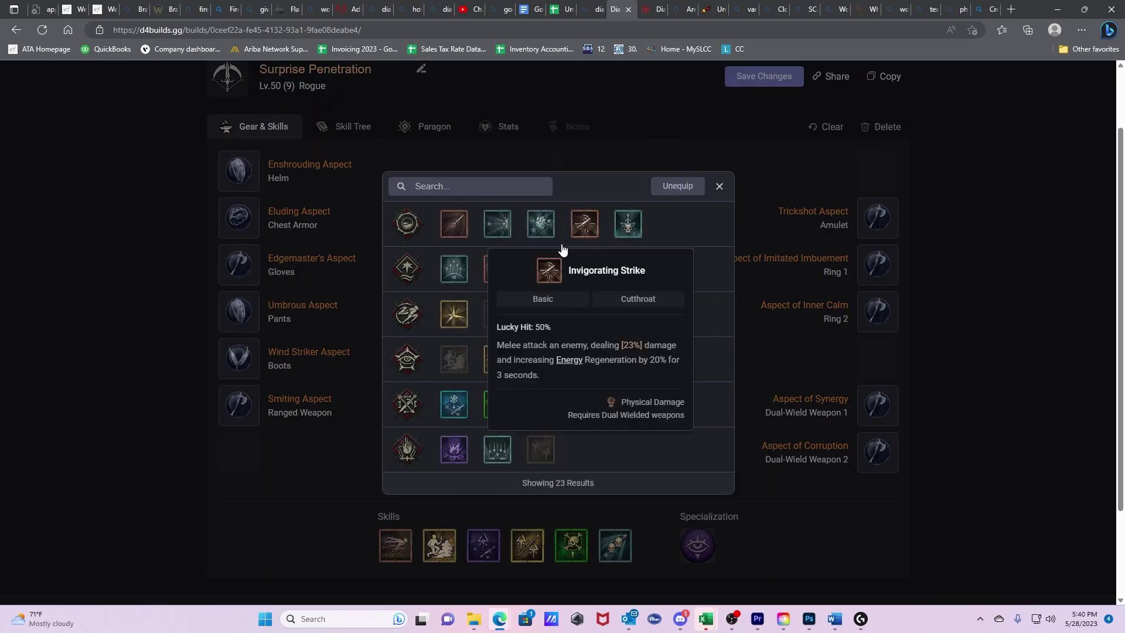
mouse_move(543, 229)
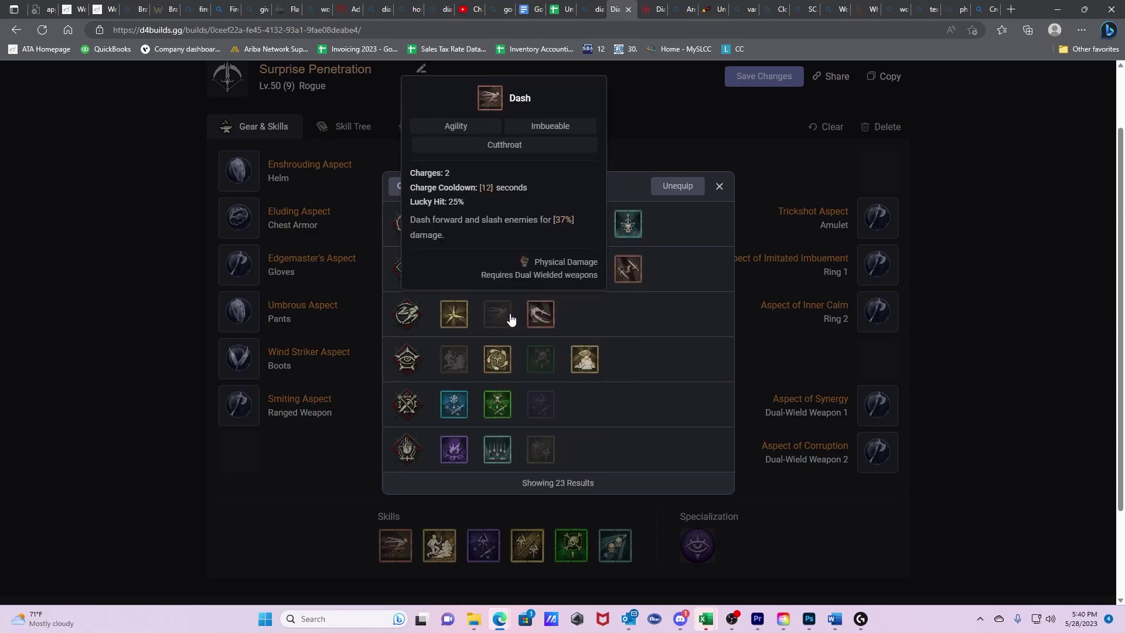
click(548, 268)
click(612, 544)
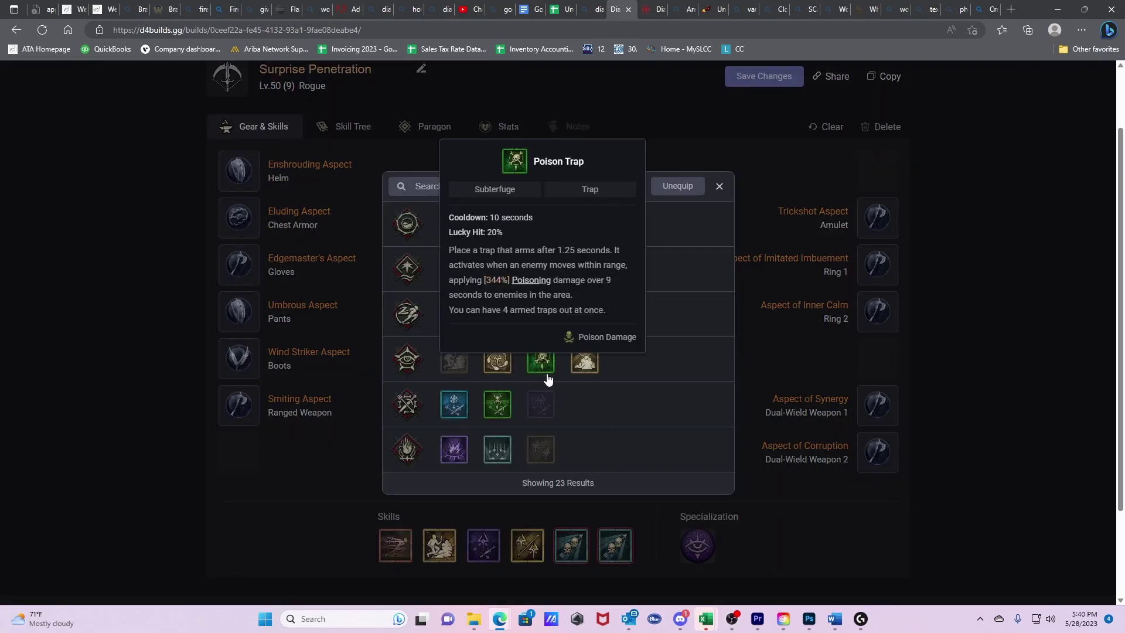
click(548, 377)
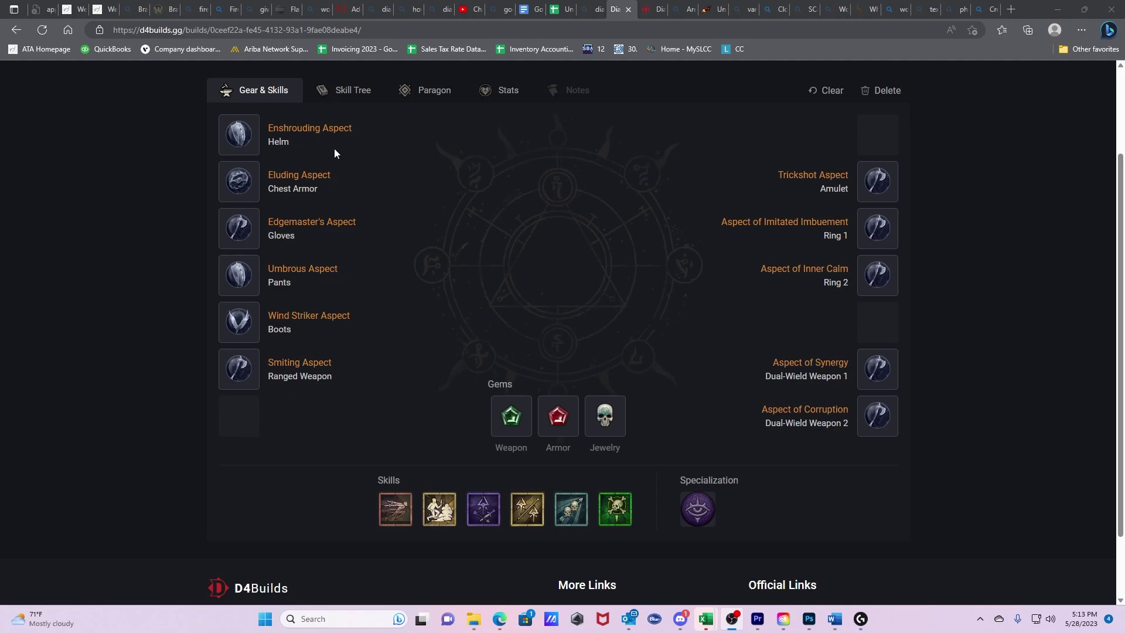
Examine the legendary aspects assigned to the helm, chest armor, gloves, pants, boots and ranged weapon.
mouse_move(251, 141)
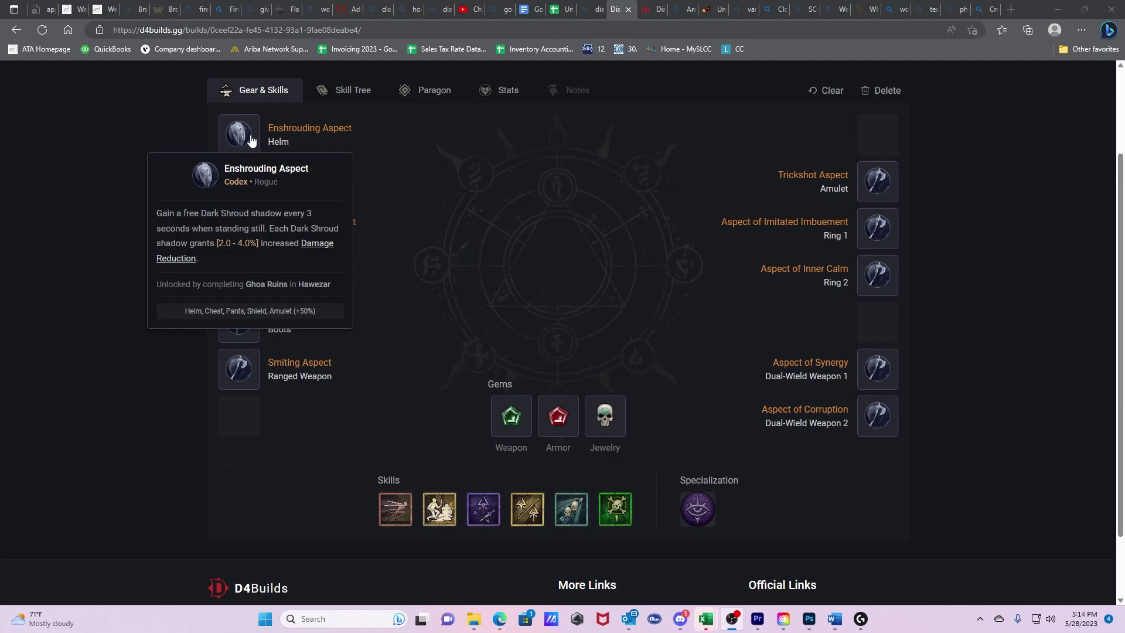
mouse_move(245, 198)
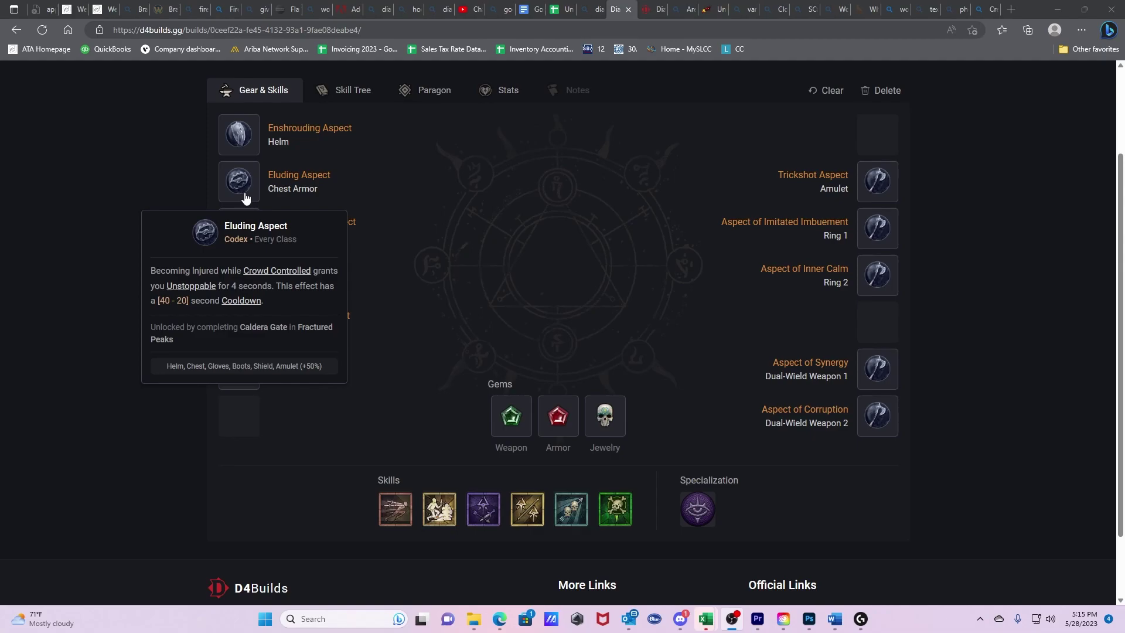
mouse_move(240, 229)
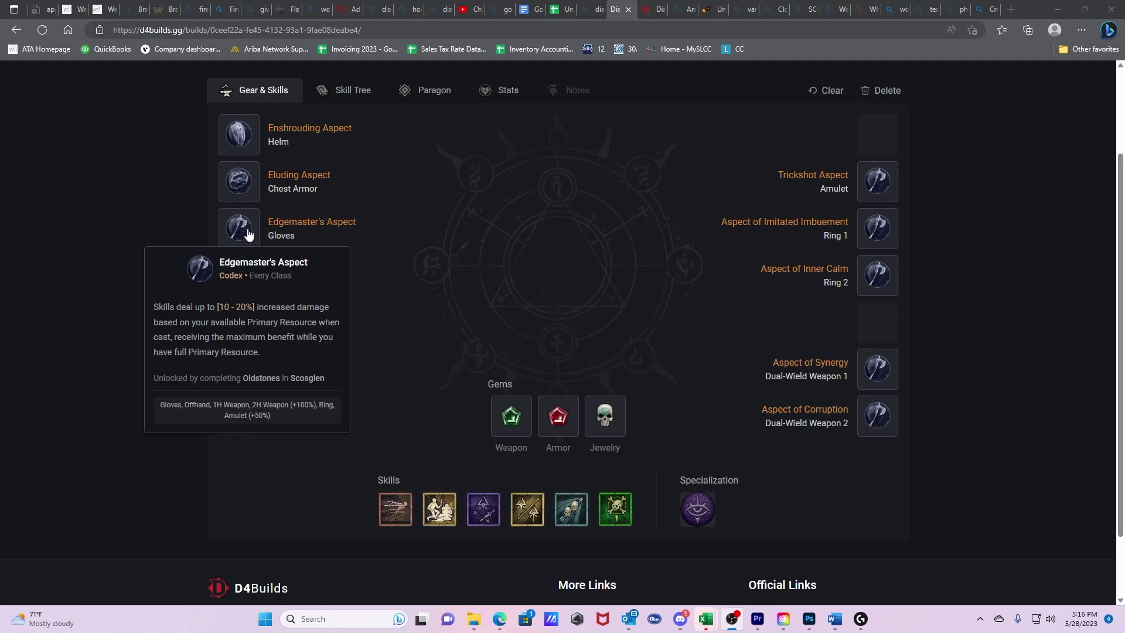
mouse_move(246, 278)
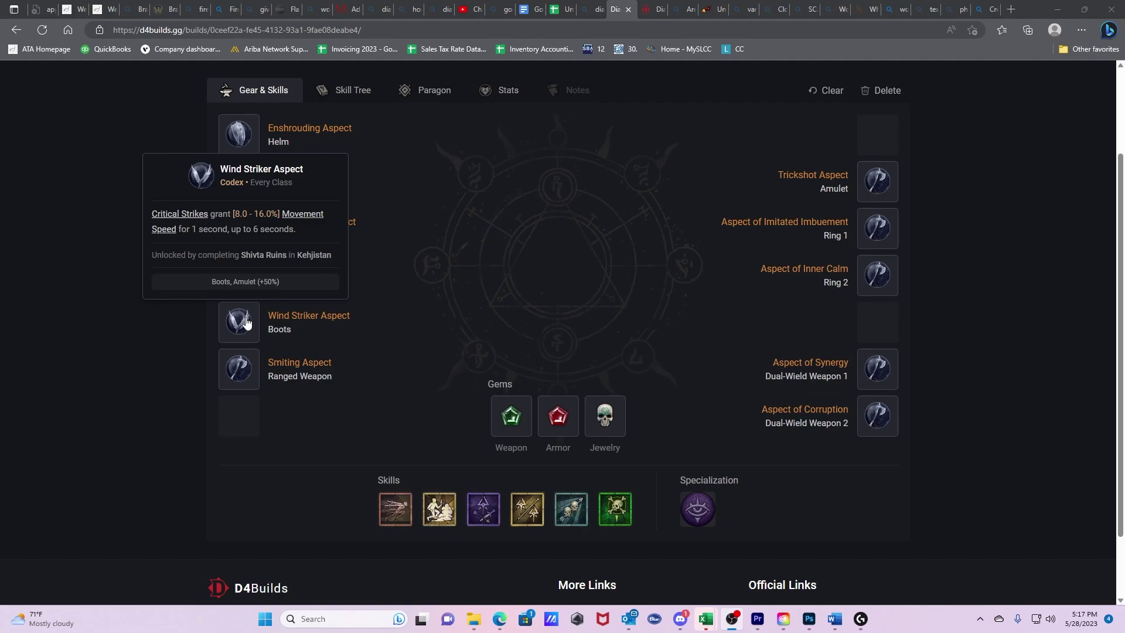
mouse_move(246, 378)
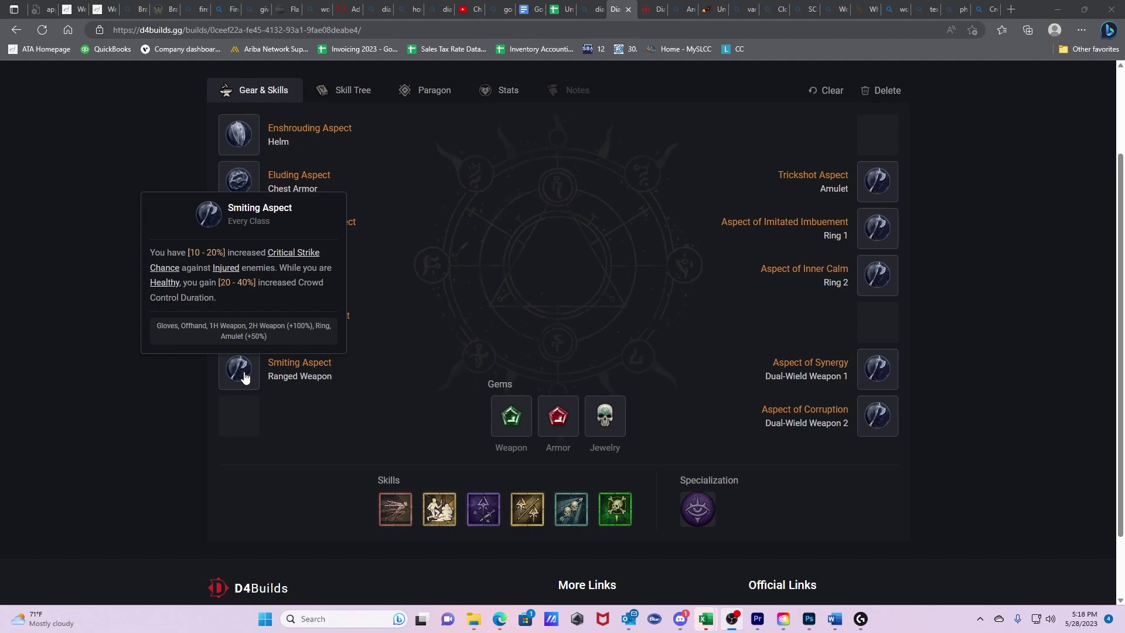
Examine the aspects on the amulet, both rings and both dual-wield weapons, checking the Concealment and Poison Trap skills they relate to.
mouse_move(888, 179)
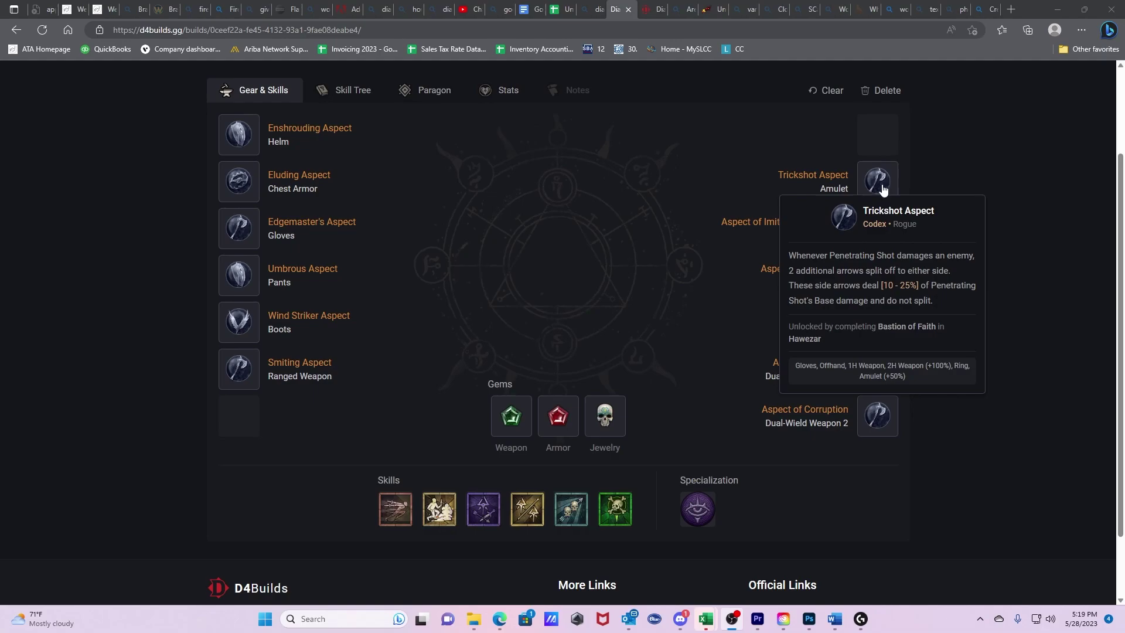
mouse_move(890, 246)
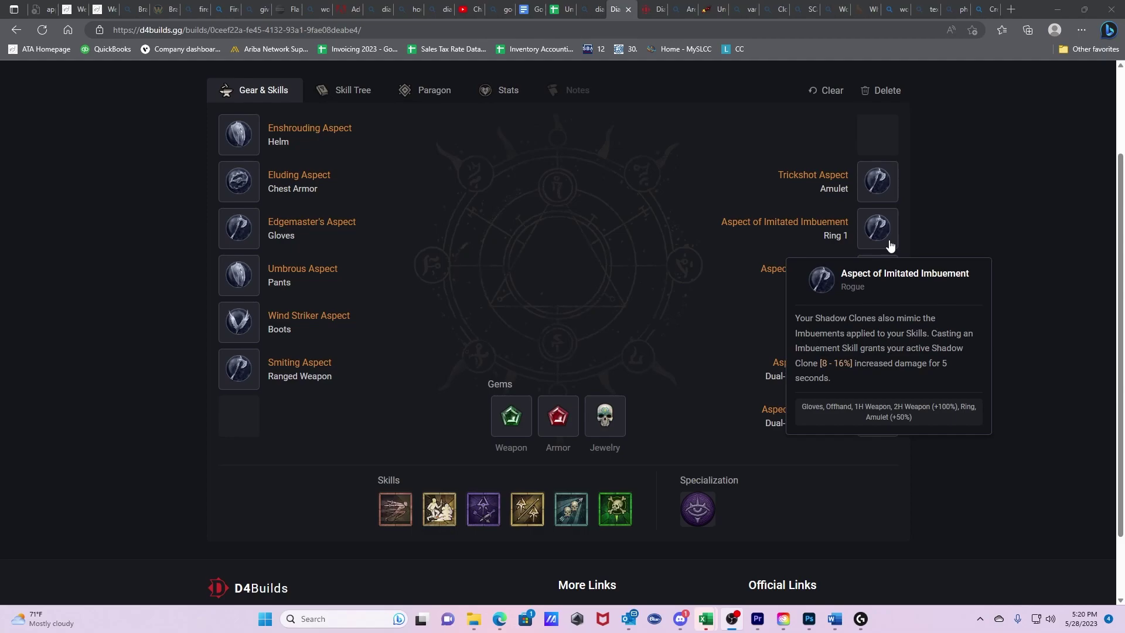
mouse_move(883, 289)
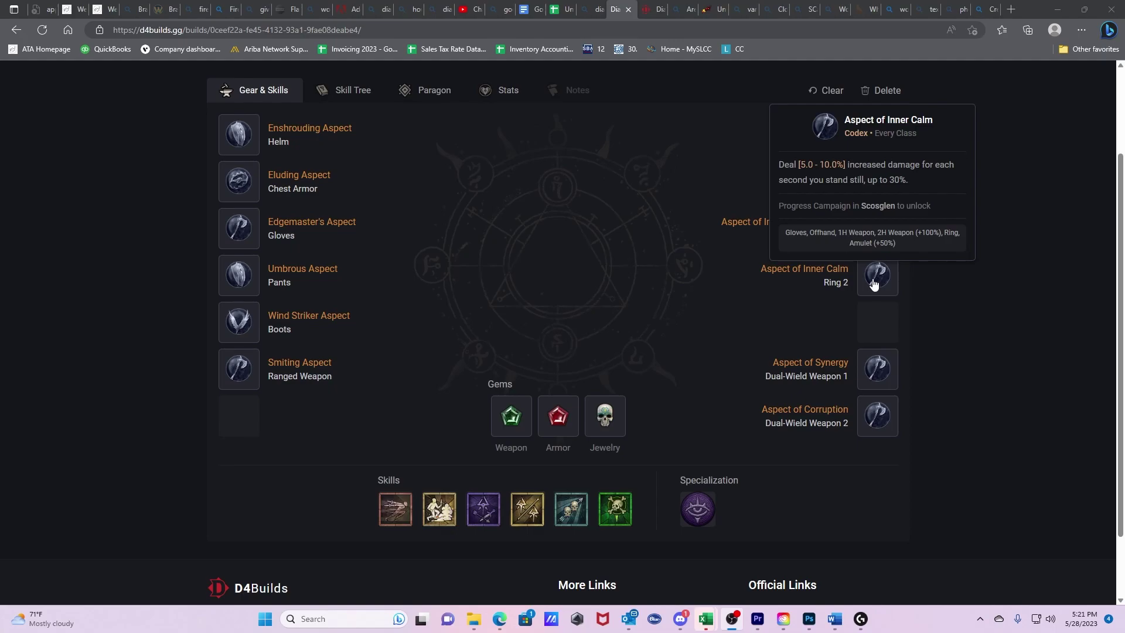
mouse_move(882, 372)
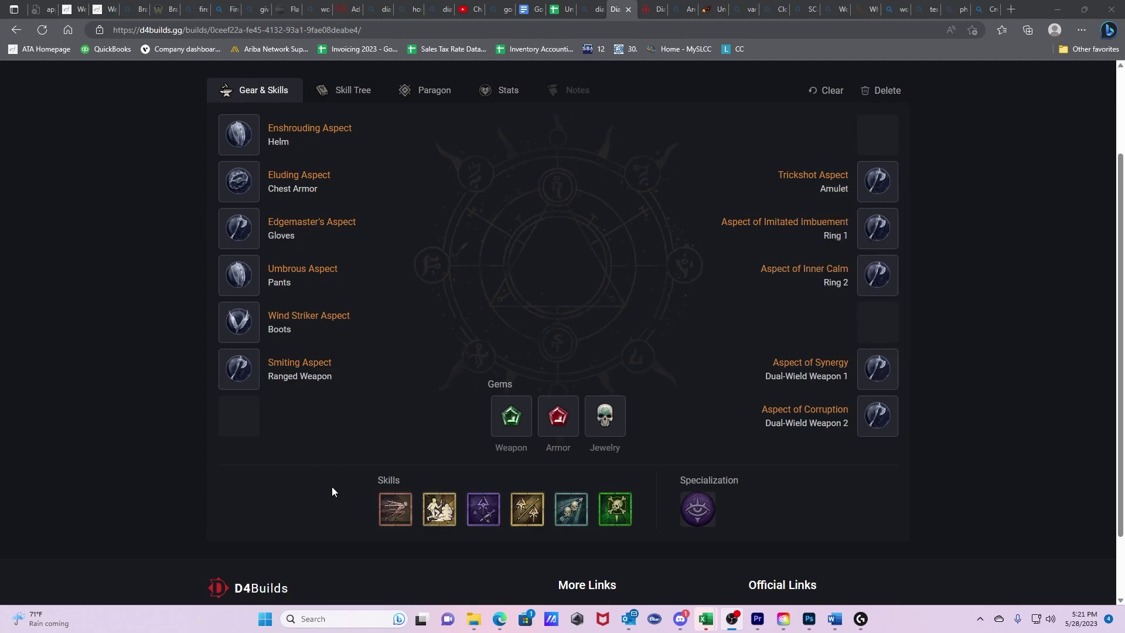
mouse_move(444, 511)
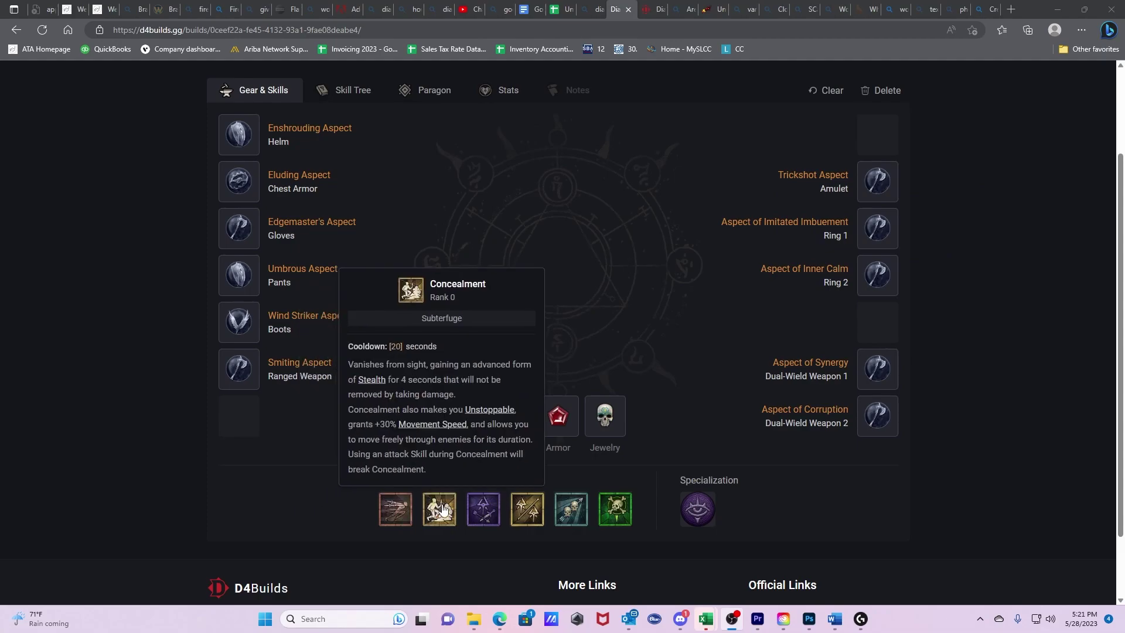
mouse_move(623, 514)
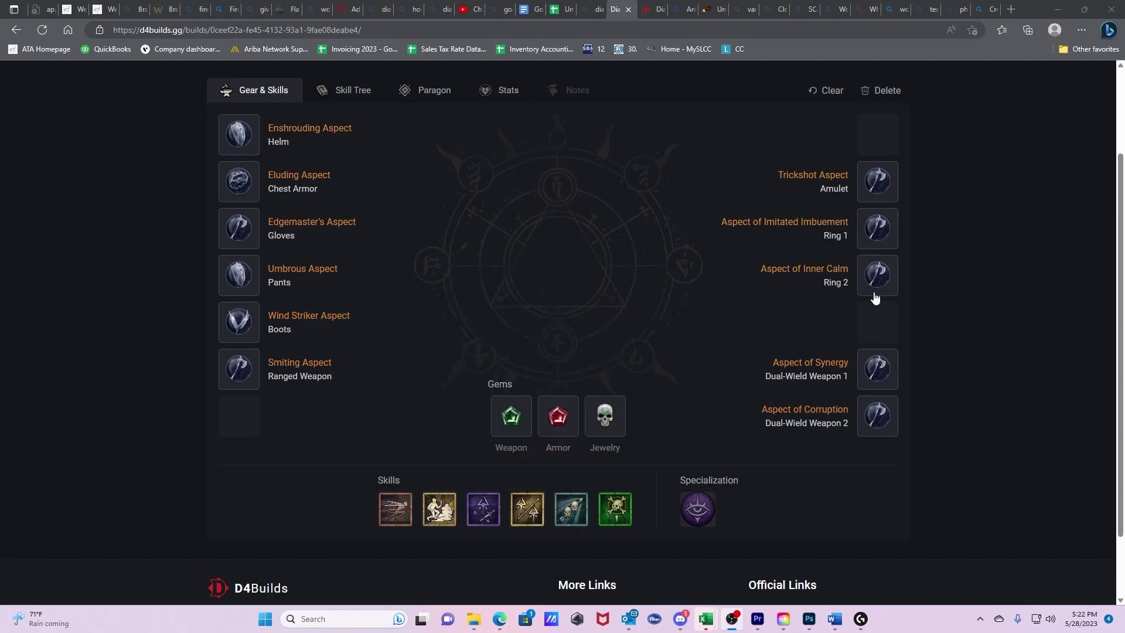
mouse_move(877, 367)
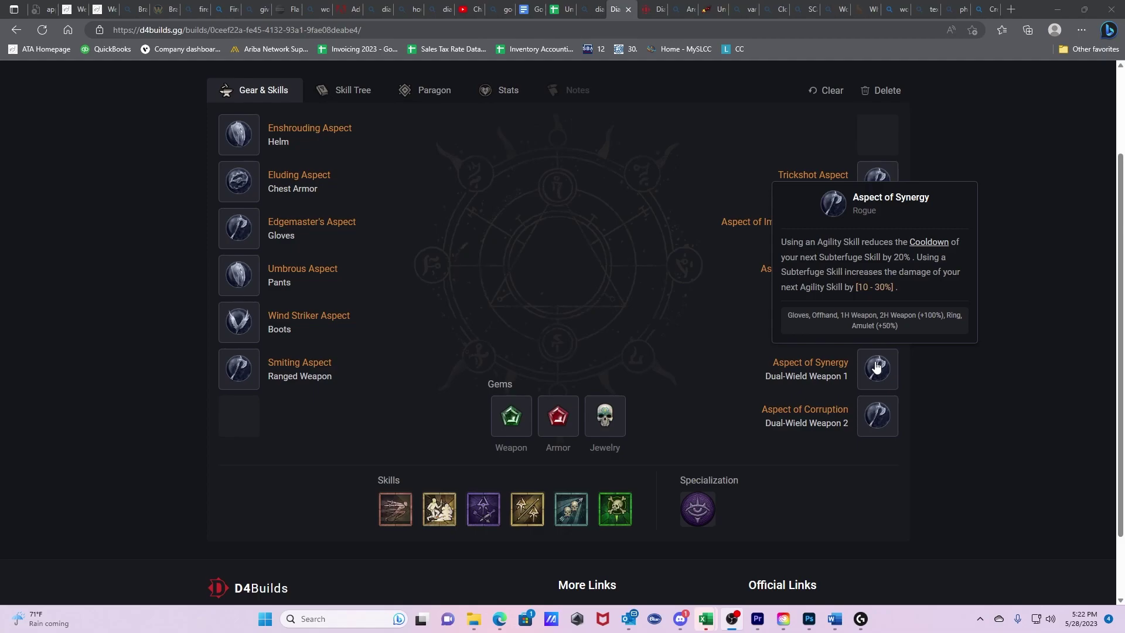
mouse_move(881, 418)
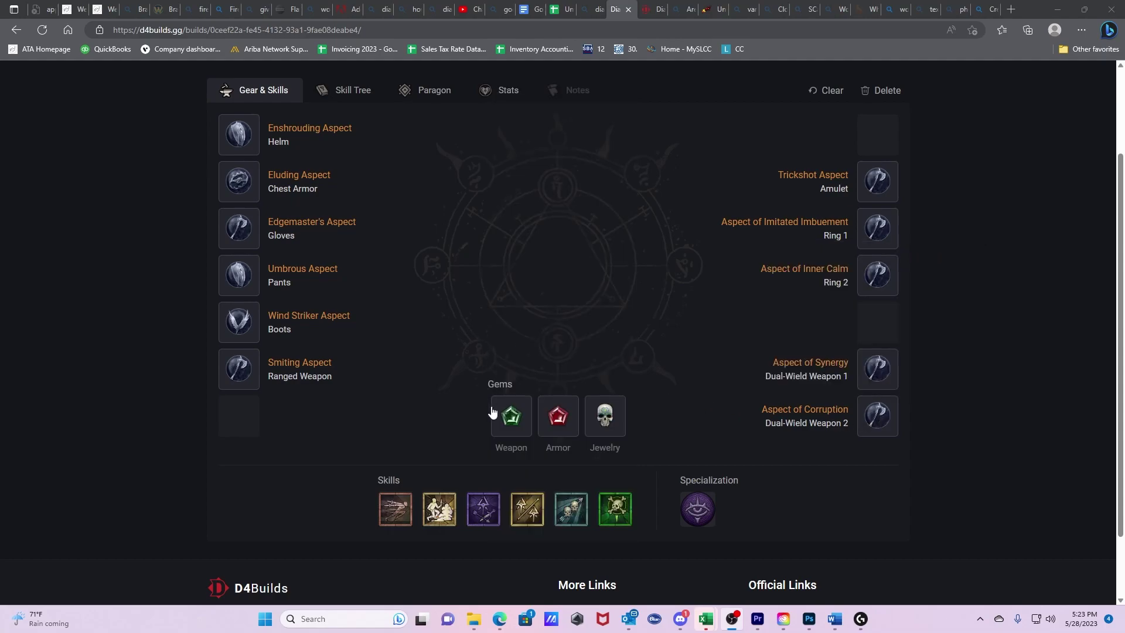
Examine the bonuses of the gems assigned to the weapon, armor and jewelry slots.
mouse_move(505, 432)
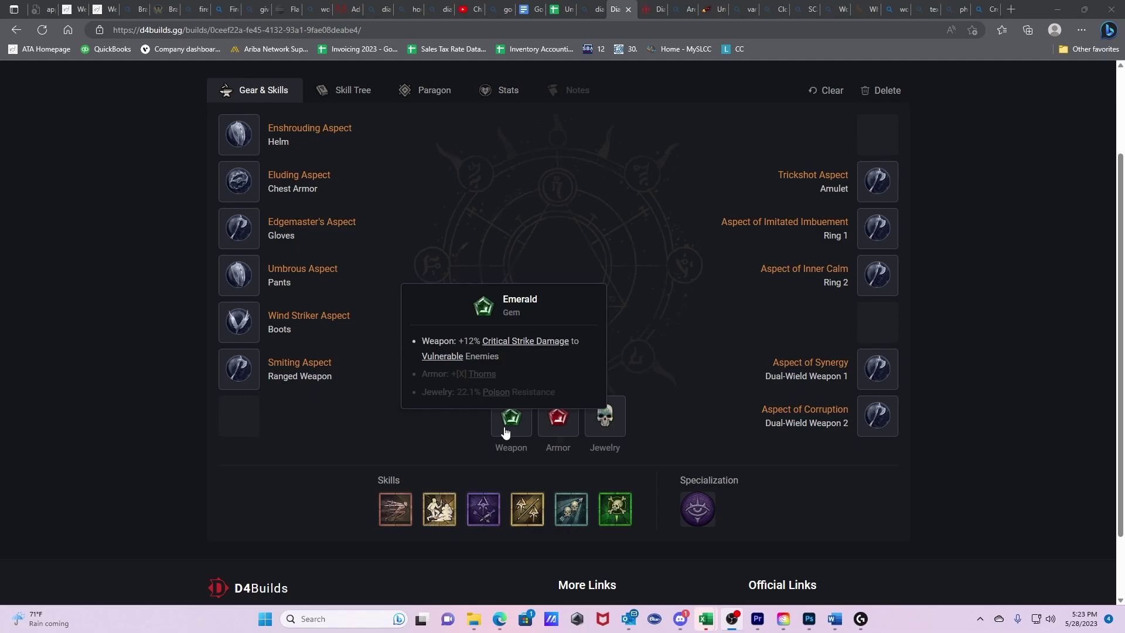
mouse_move(562, 429)
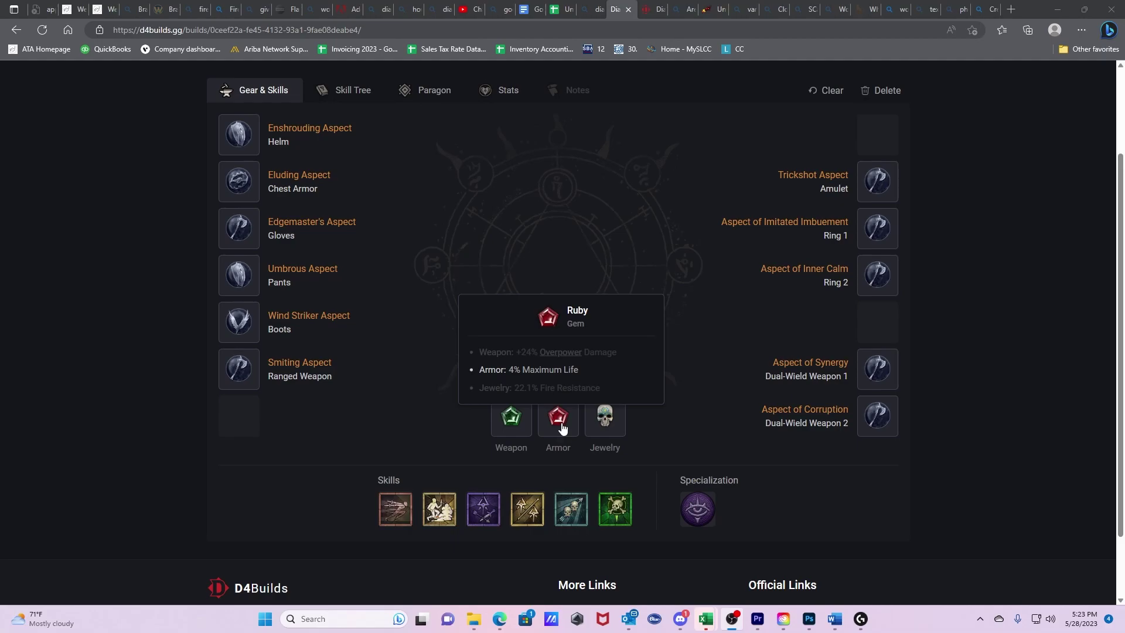
mouse_move(618, 428)
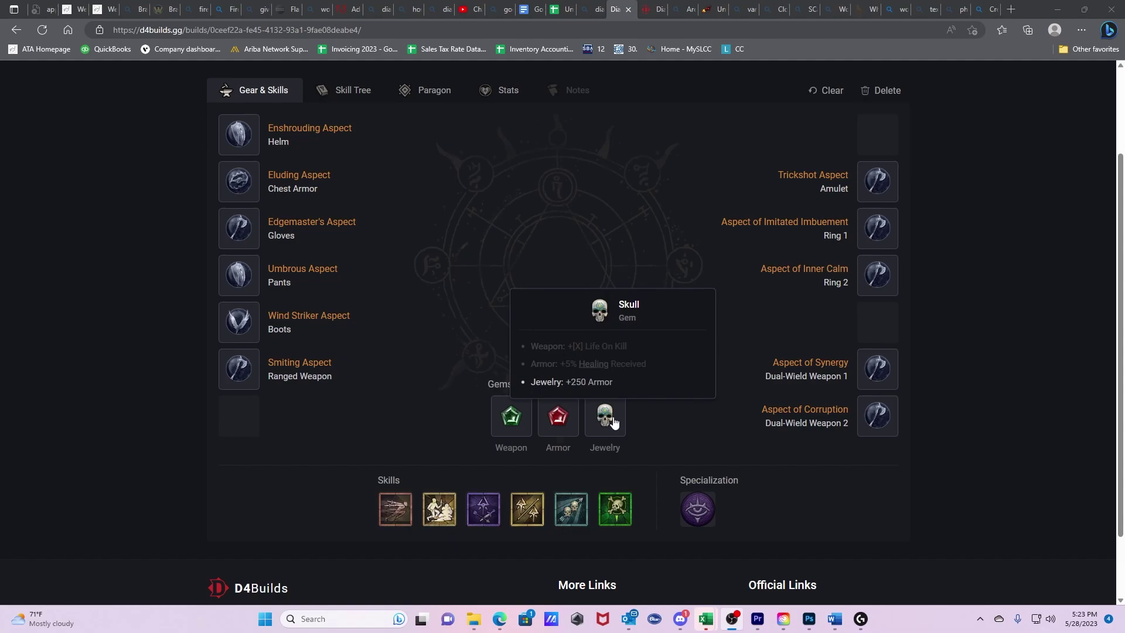
scroll(612, 422, up, 2)
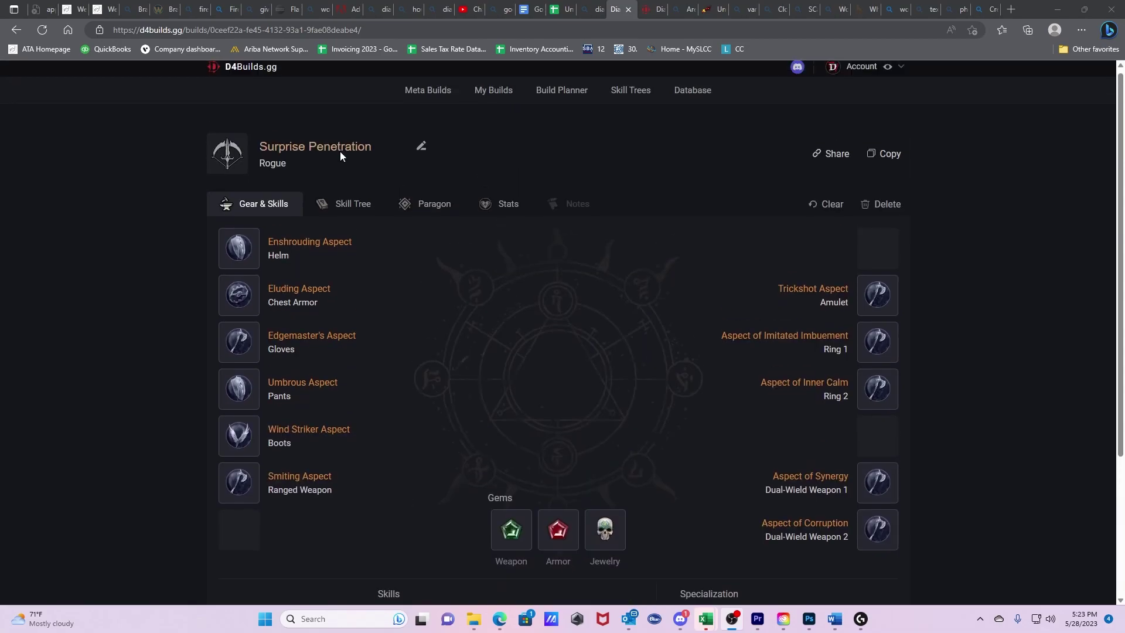
Open the build's skill tree and put one point each into Heartseeker and Enhanced Heartseeker.
click(360, 211)
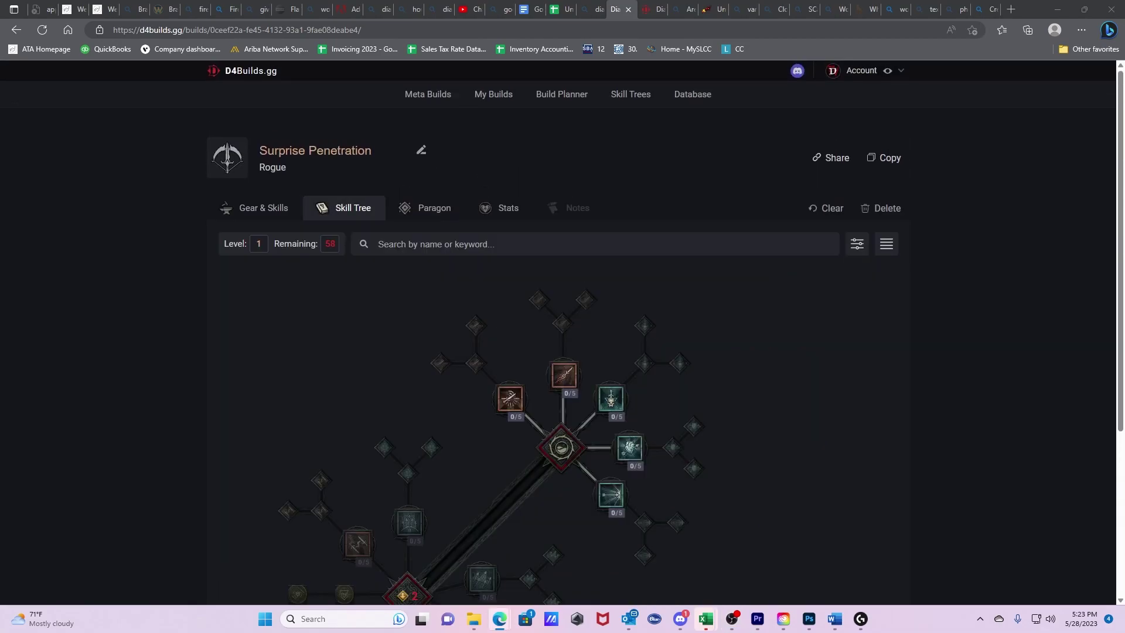
click(629, 449)
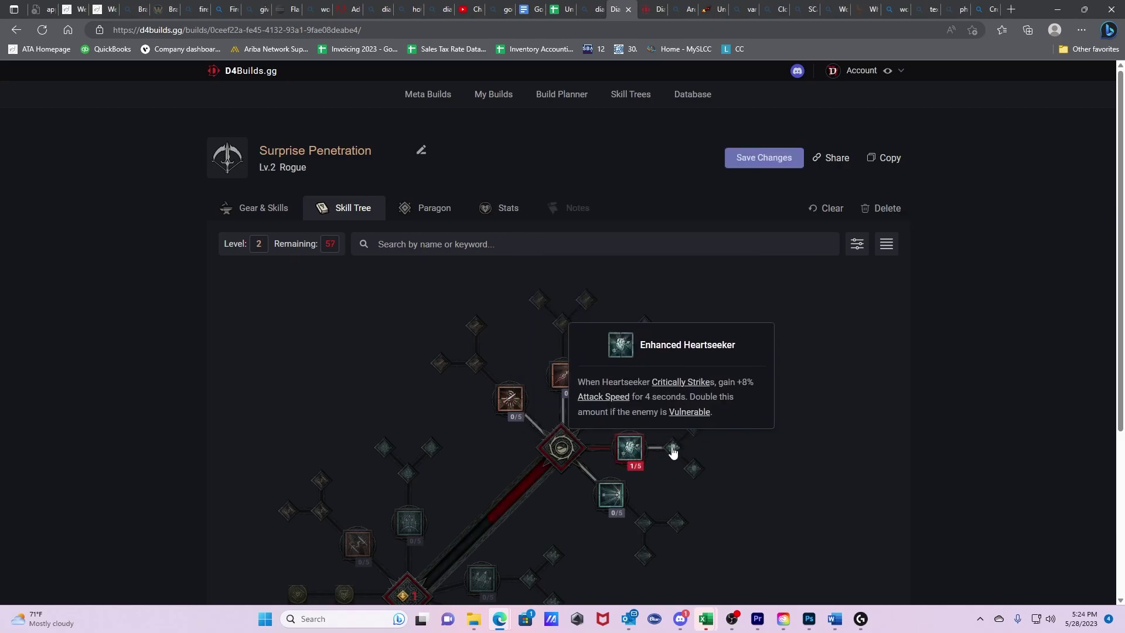
click(673, 452)
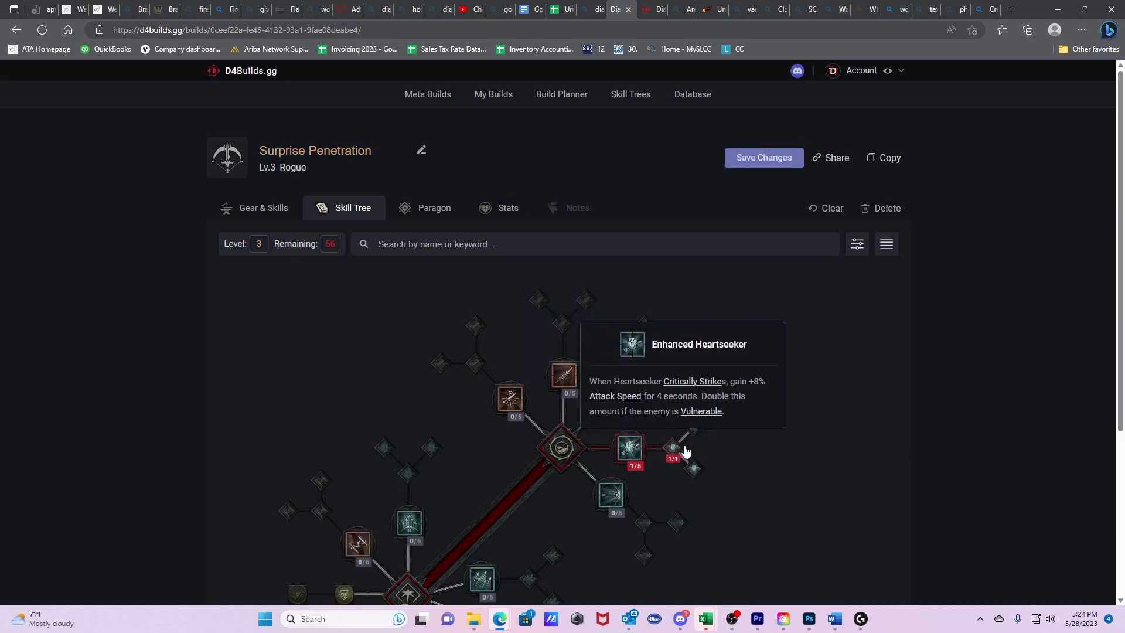
Put two points into Penetrating Shot and one each into Enhanced Penetrating Shot and Improved Penetrating Shot.
drag(729, 555, 723, 428)
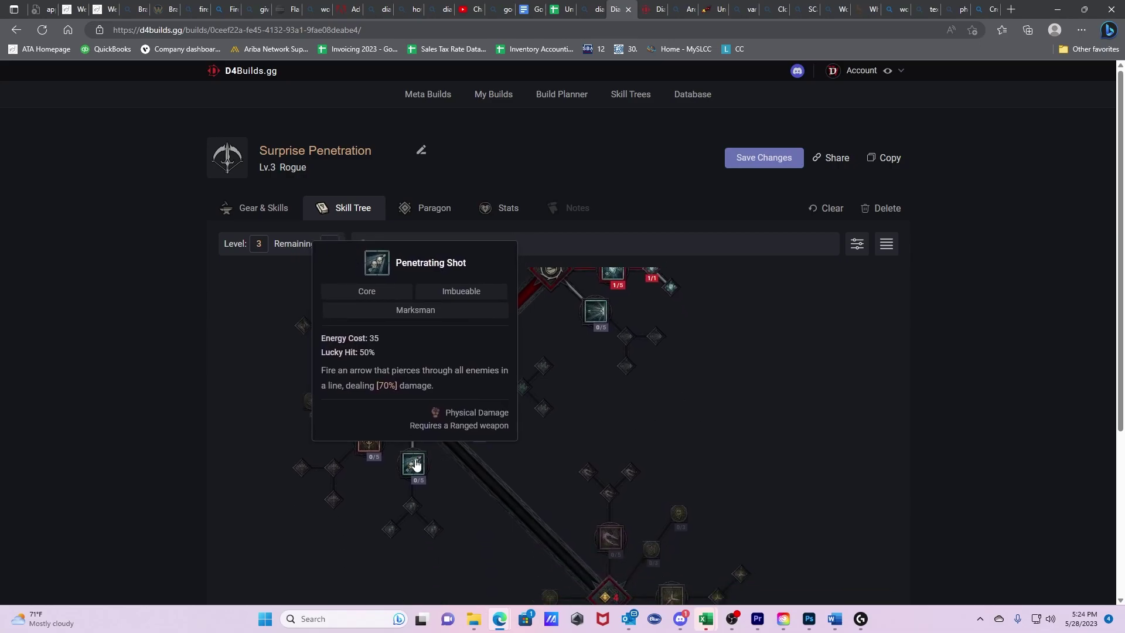
click(413, 463)
click(412, 509)
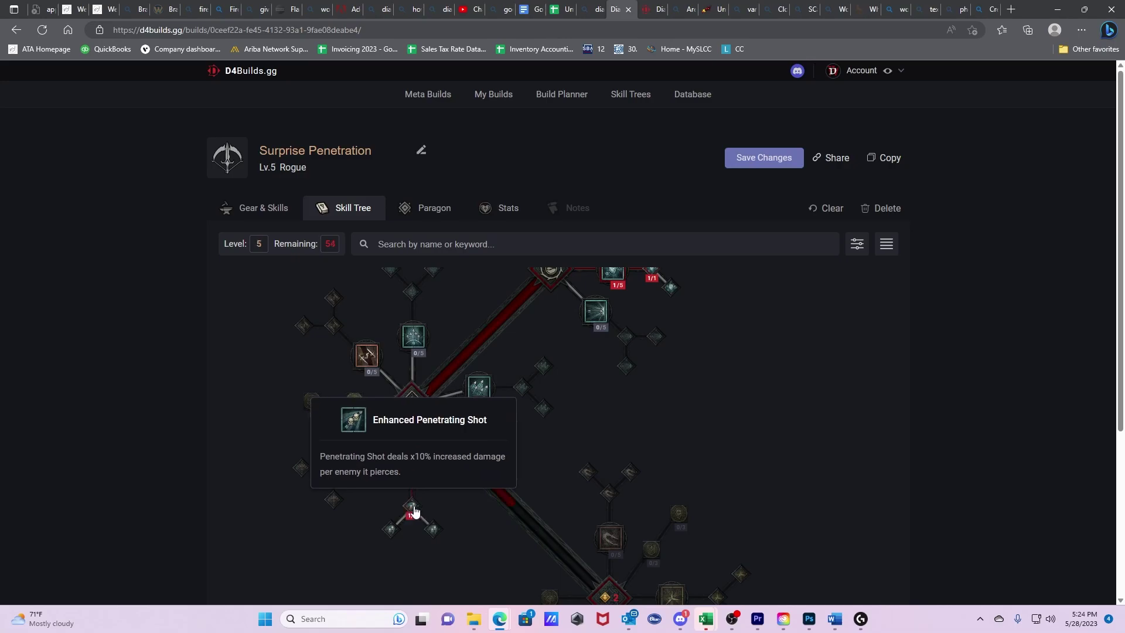
click(391, 530)
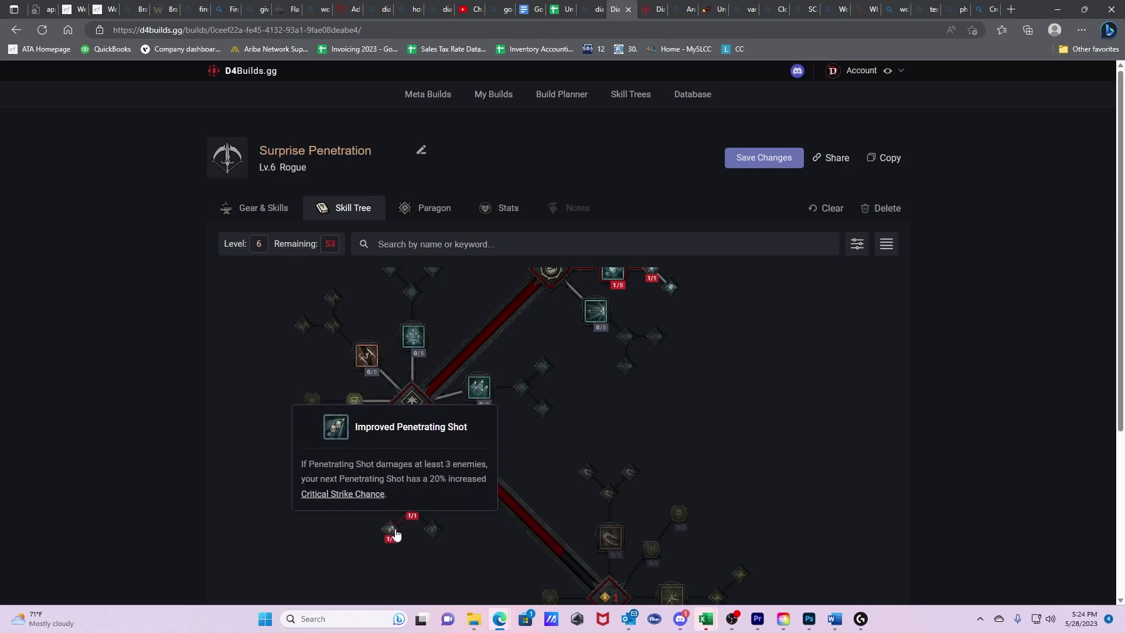
click(414, 462)
Put one point each into Dash and Enhanced Dash in the agility cluster.
scroll(502, 500, down, 3)
click(544, 527)
click(544, 576)
scroll(429, 410, down, 1)
scroll(428, 410, down, 1)
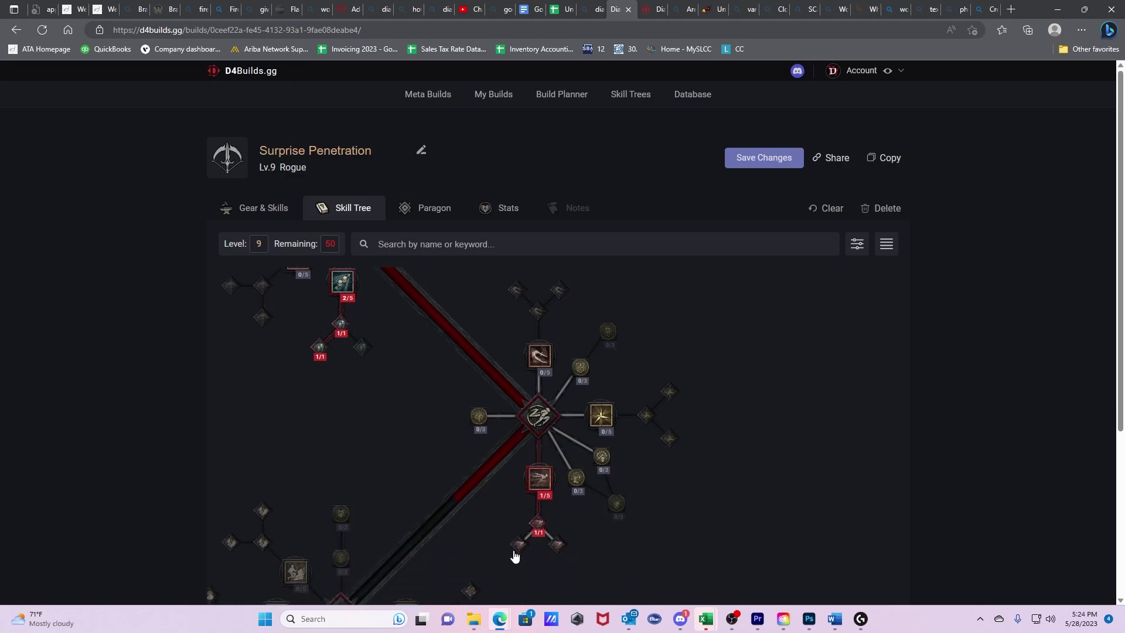
Raise Penetrating Shot to rank 5.
mouse_move(519, 561)
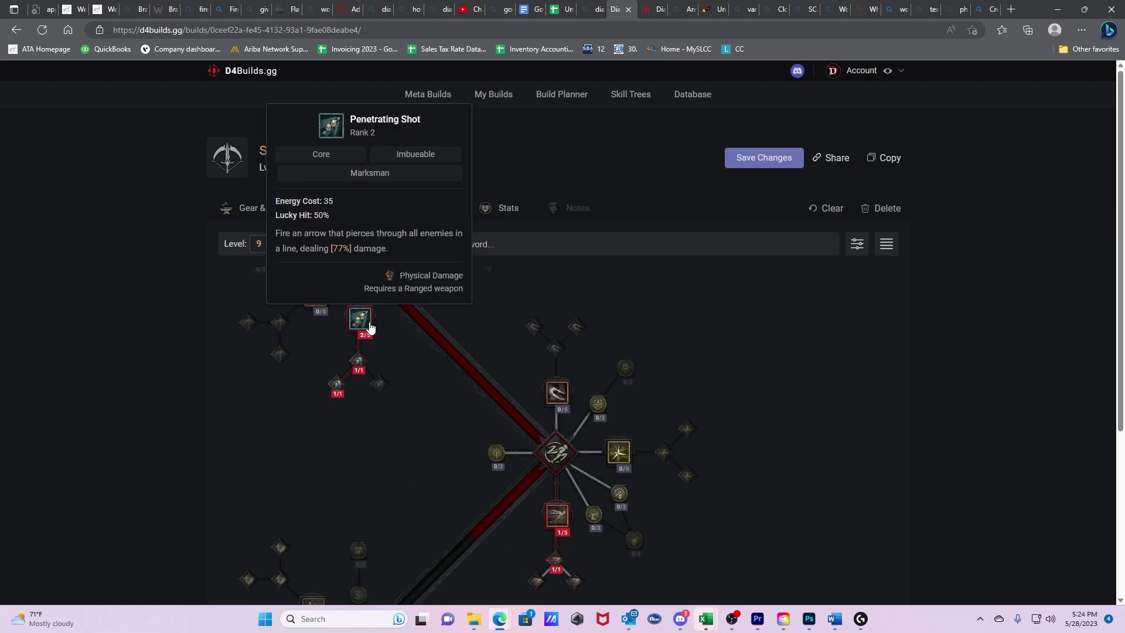
double_click(371, 327)
click(370, 327)
Put one point each into Dark Shroud, Enhanced Dark Shroud and Countering Dark Shroud.
scroll(527, 419, down, 5)
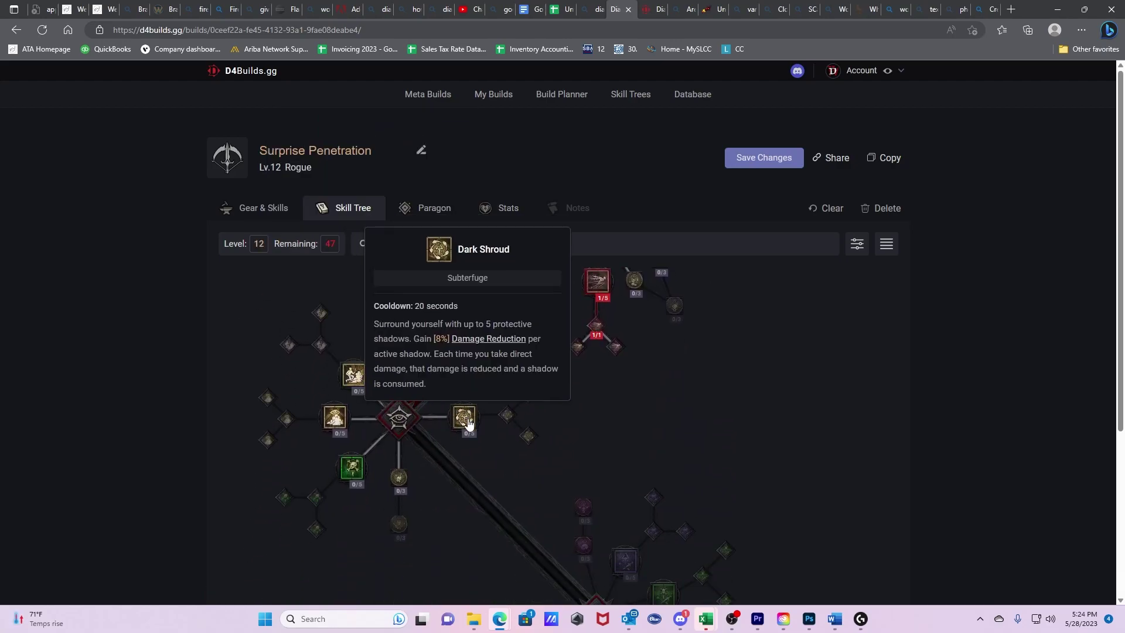
click(469, 422)
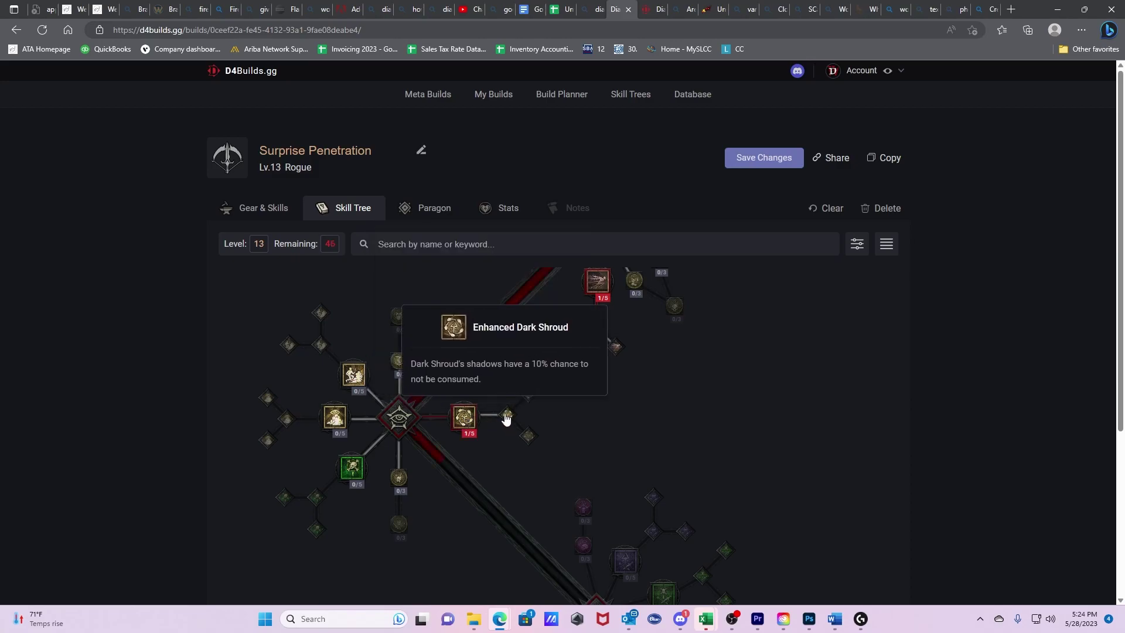
click(509, 415)
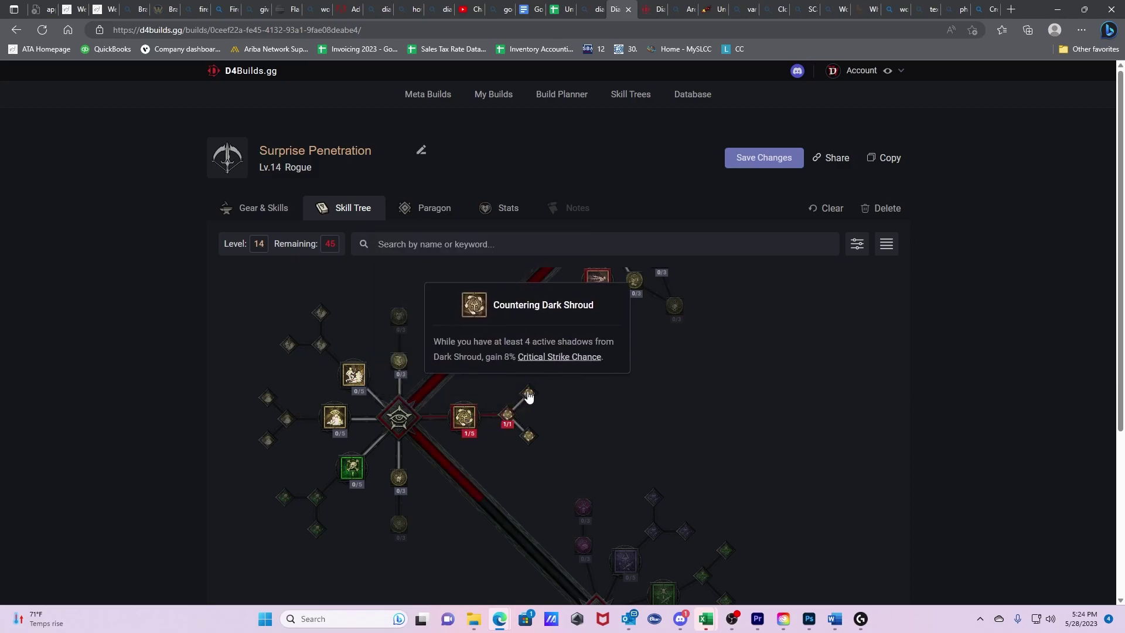
click(528, 396)
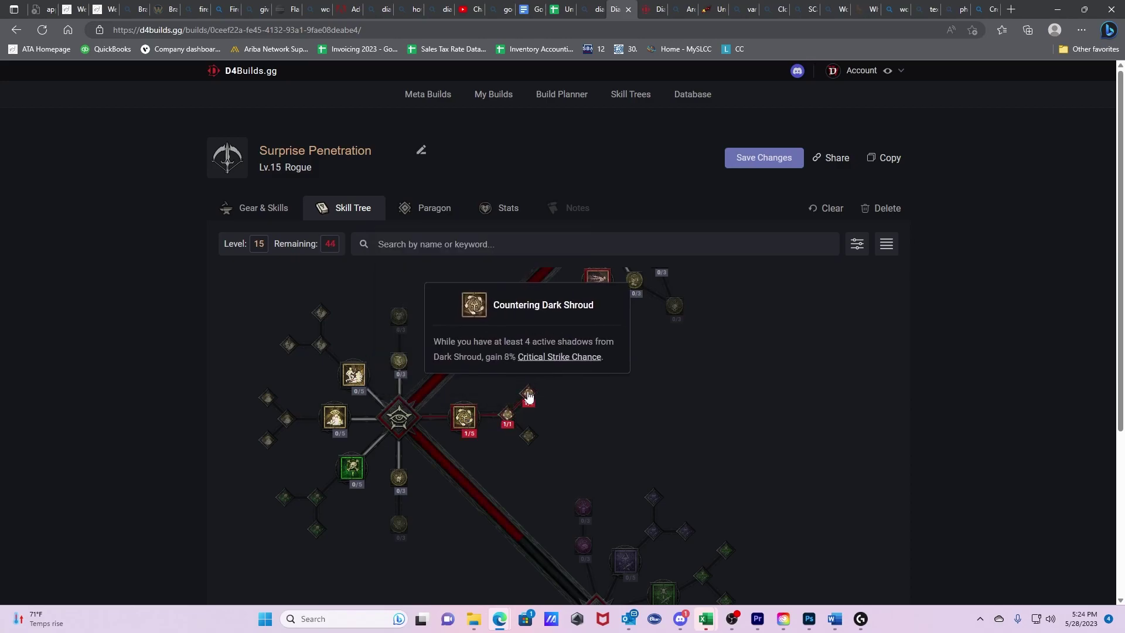
Put one point each into Concealment and Enhanced Concealment.
click(358, 378)
click(321, 347)
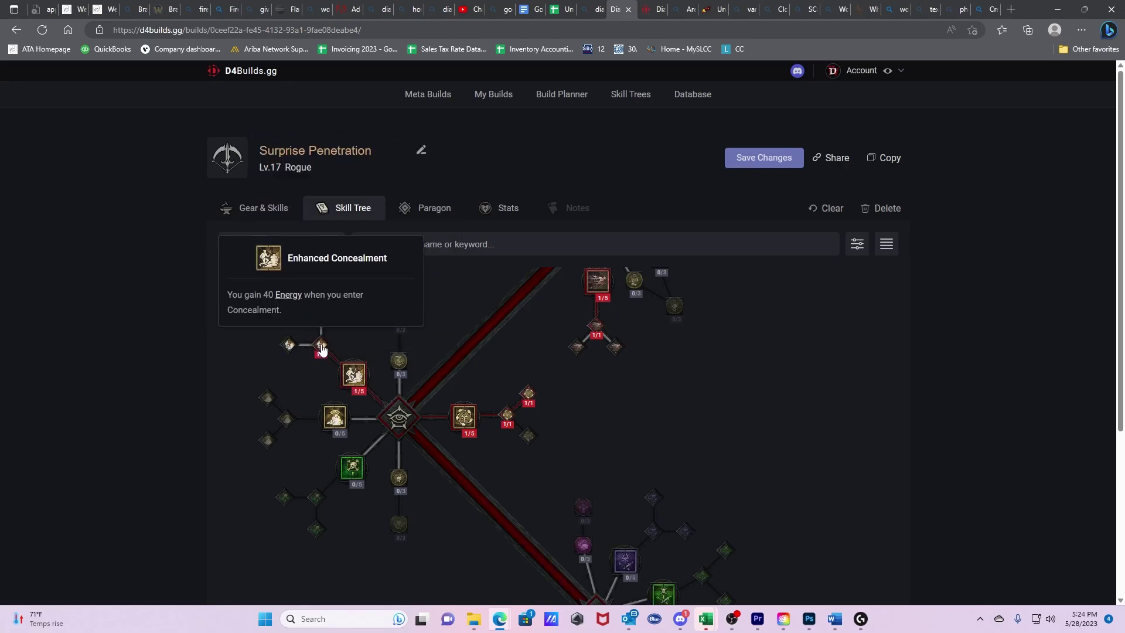
mouse_move(466, 418)
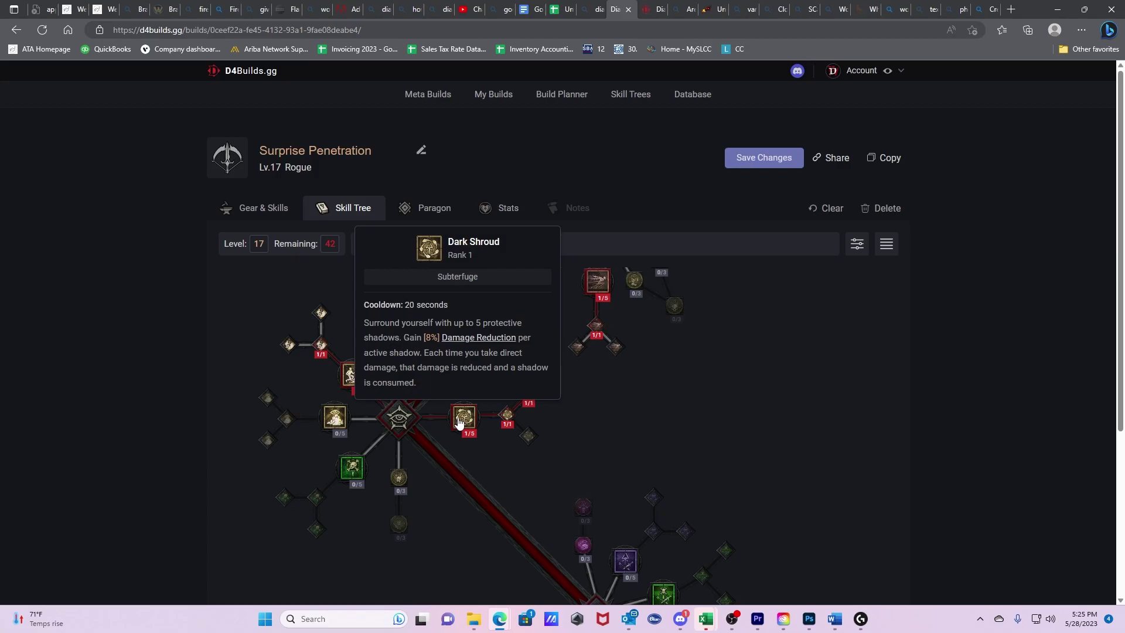
Put one point into Shadow Imbuement and one into Countering Concealment.
scroll(525, 427, down, 1)
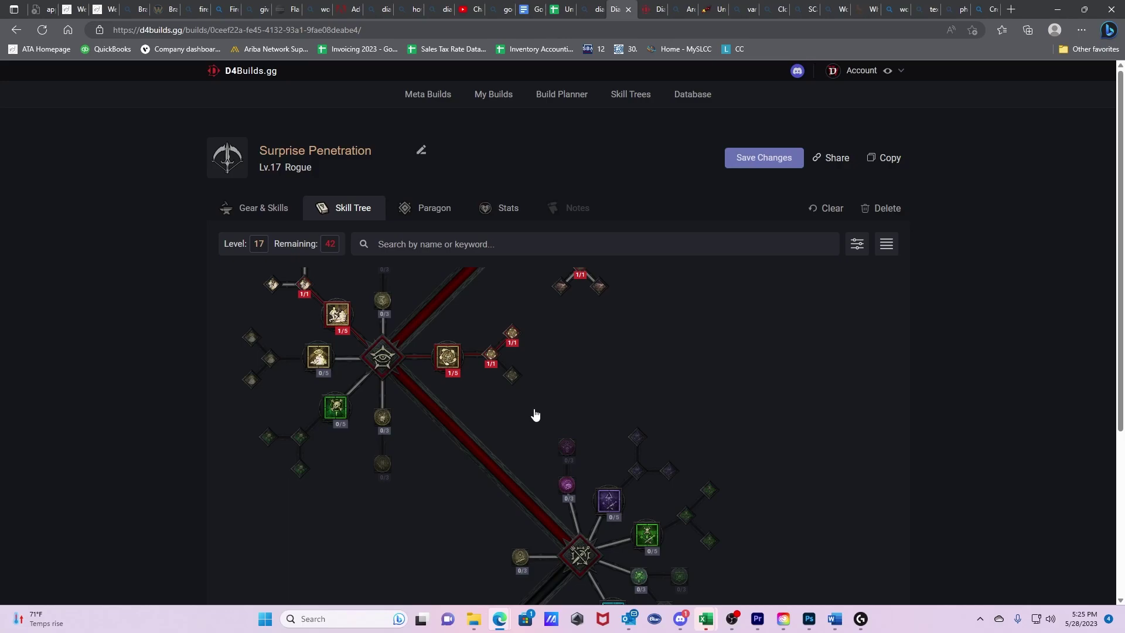
click(612, 507)
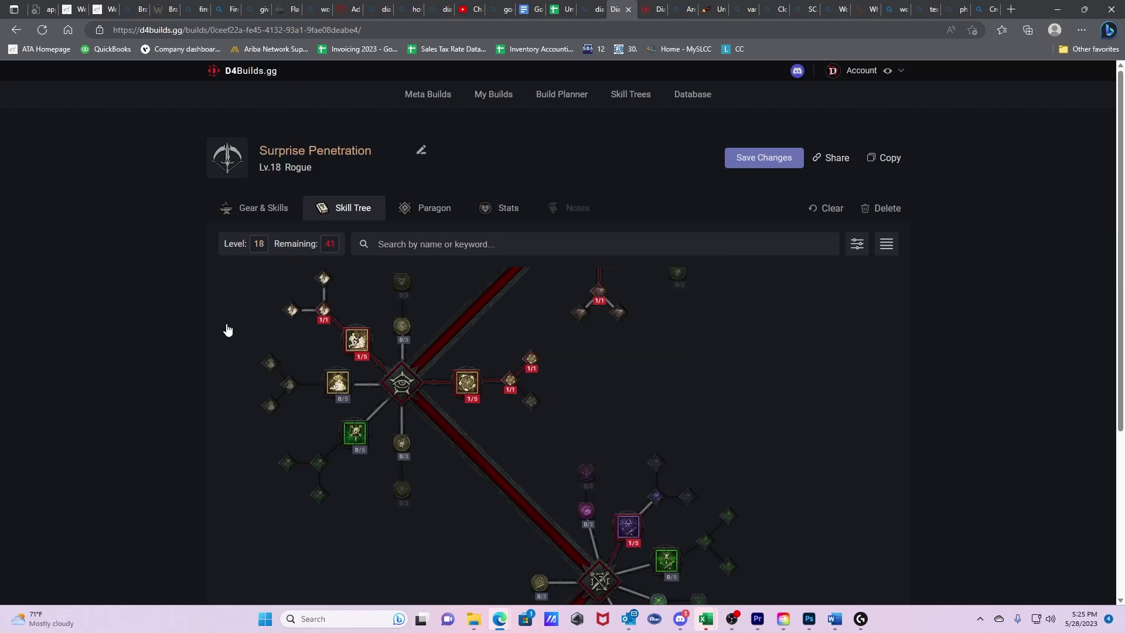
click(293, 310)
Add Enhanced Shadow Imbuement and review the critical strike bonuses of Countering Concealment, Countering Dark Shroud, Improved Penetrating Shot and Enhanced Dash.
mouse_move(663, 504)
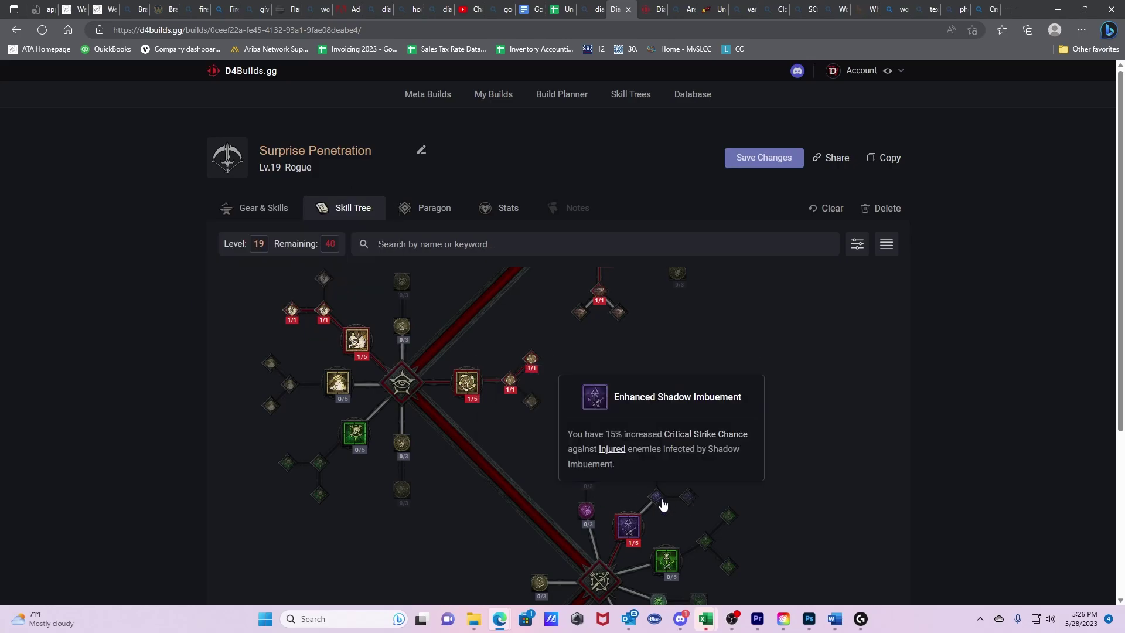
mouse_move(292, 314)
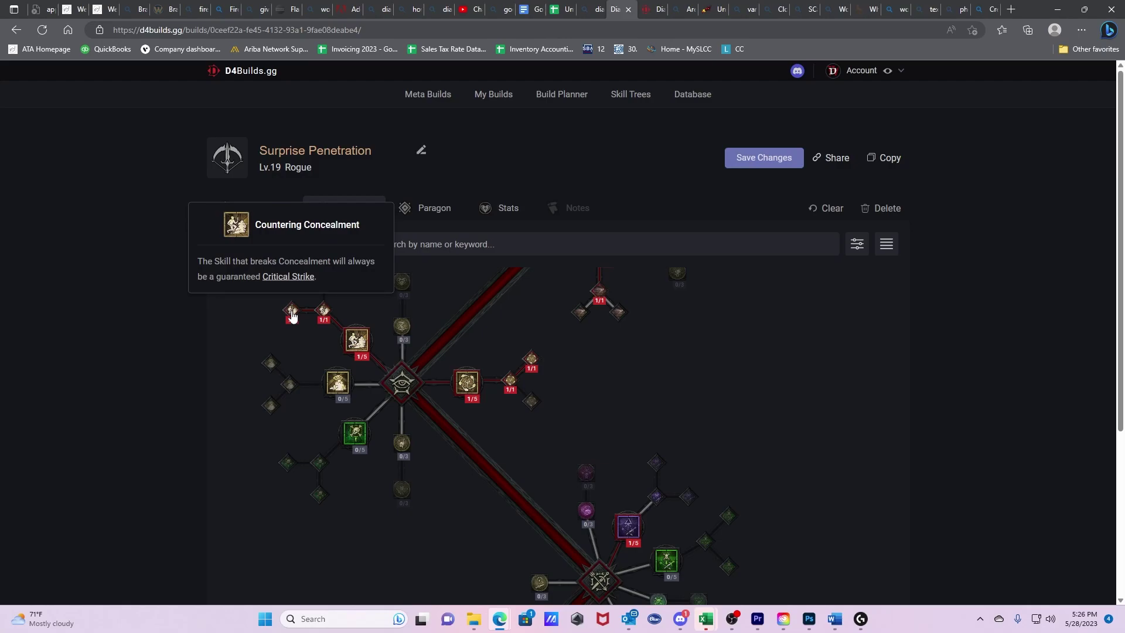
mouse_move(639, 540)
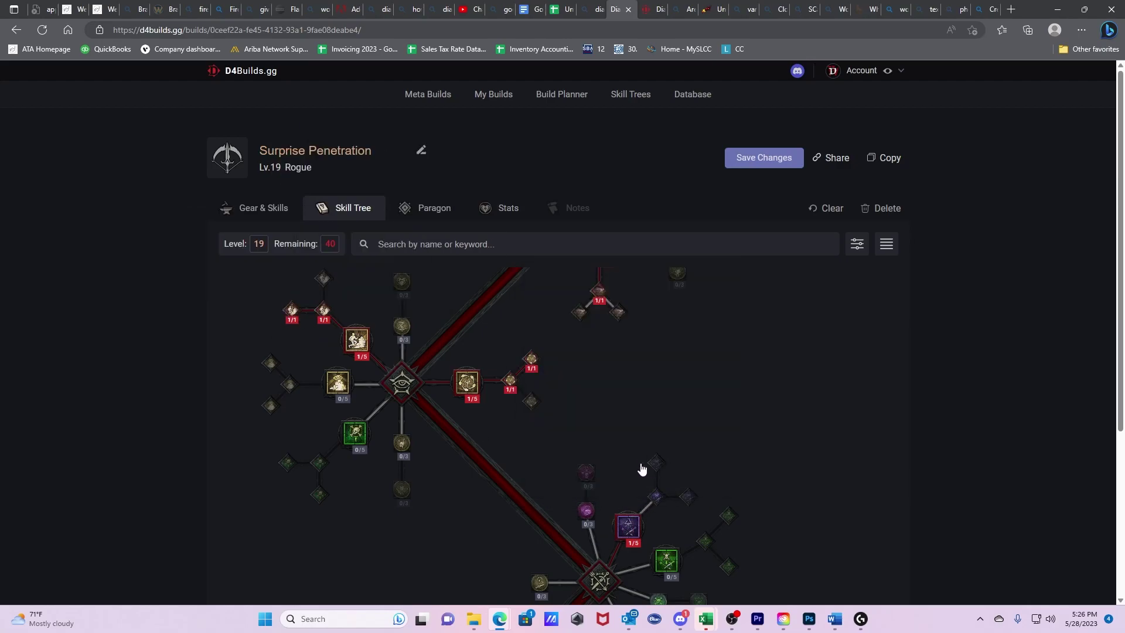
click(657, 497)
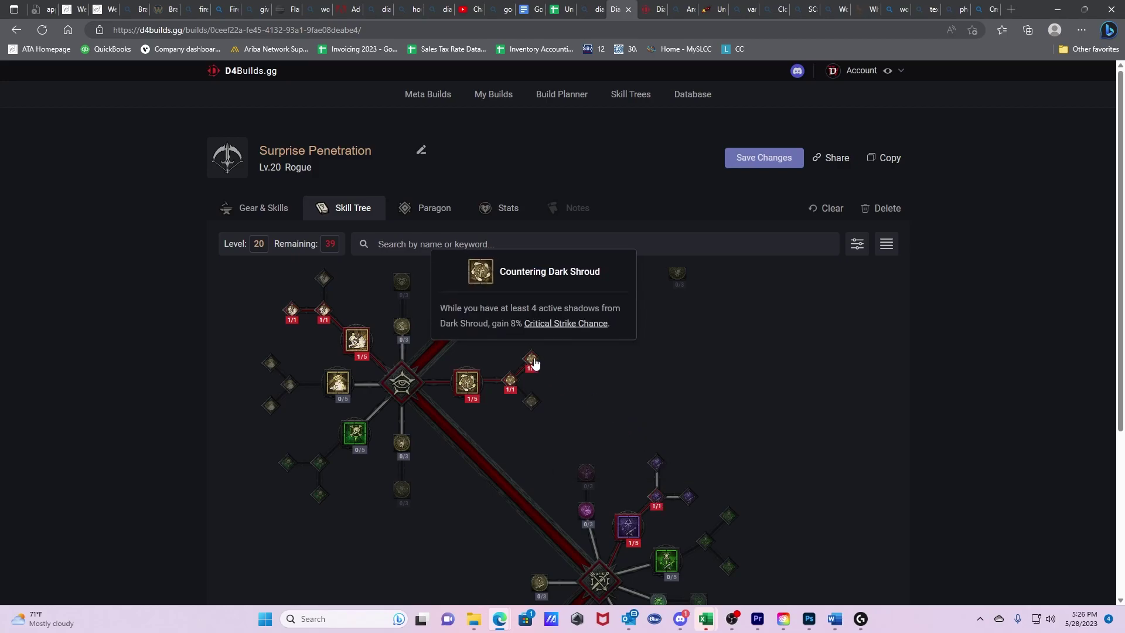
drag(545, 369, 539, 423)
mouse_move(500, 362)
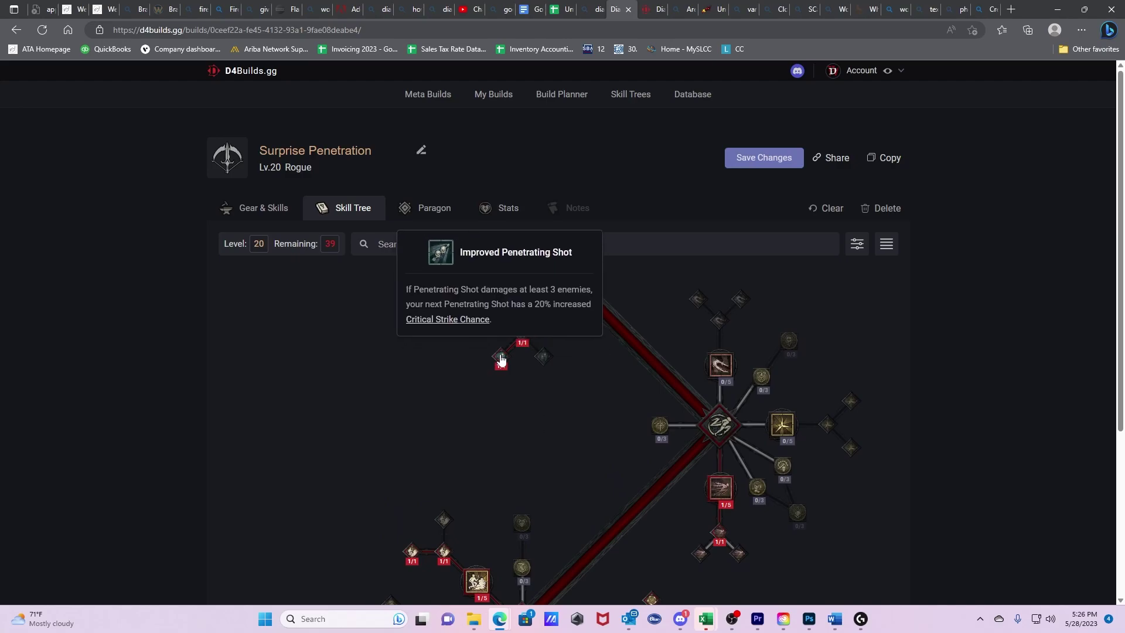
drag(501, 360, 455, 309)
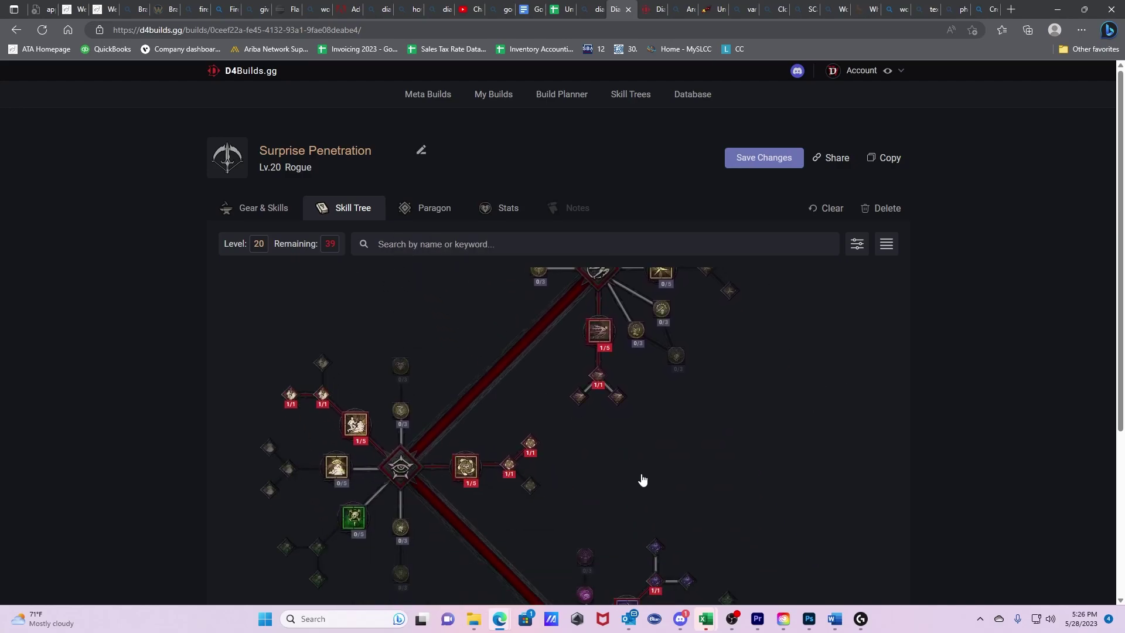
mouse_move(595, 350)
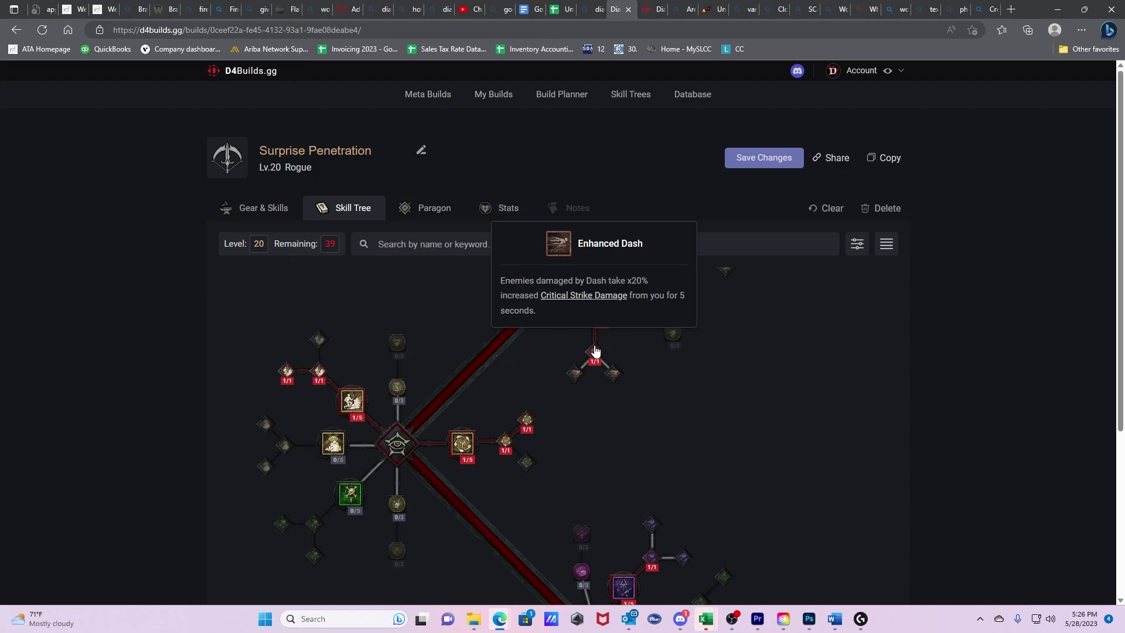
Check the Shadow Imbuement upgrades and put one point into Blended Shadow Imbuement.
scroll(623, 389, down, 1)
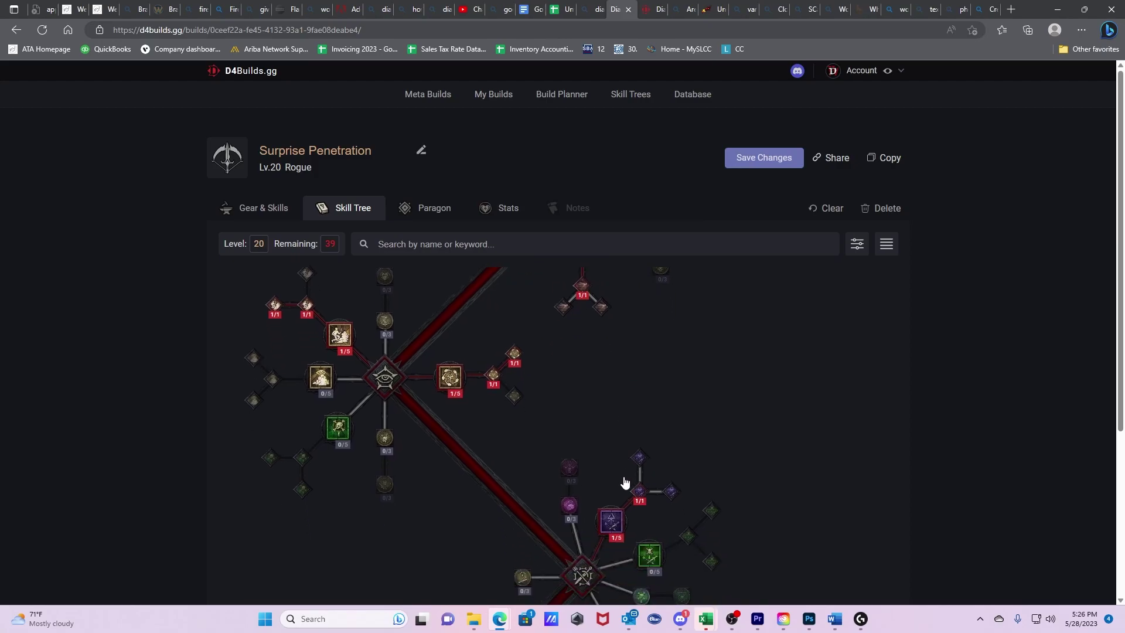
mouse_move(640, 498)
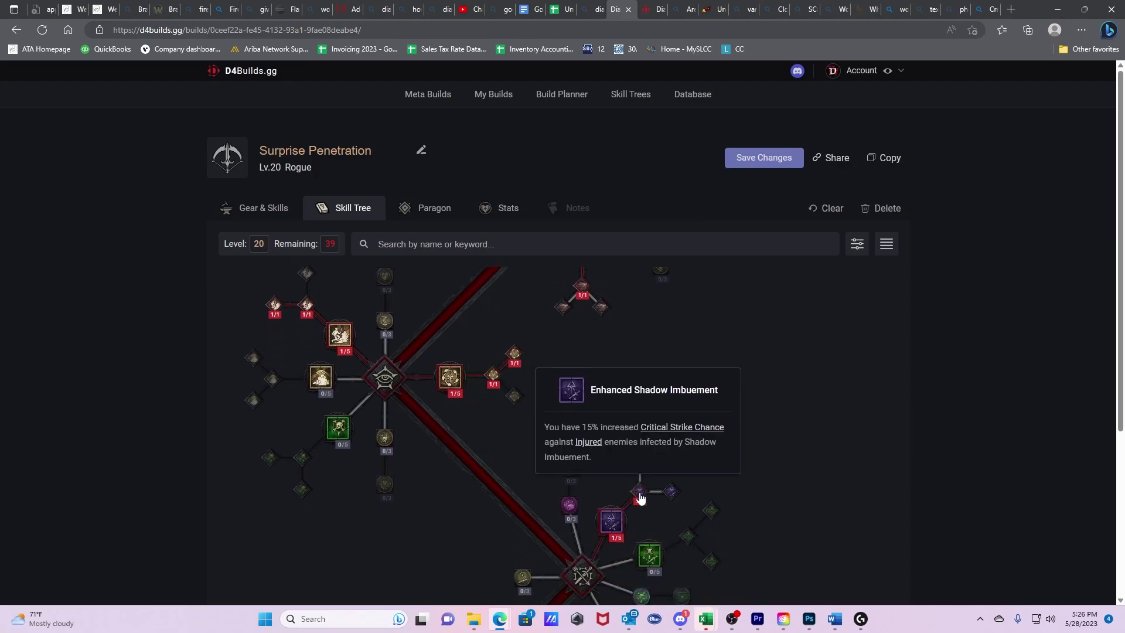
mouse_move(641, 460)
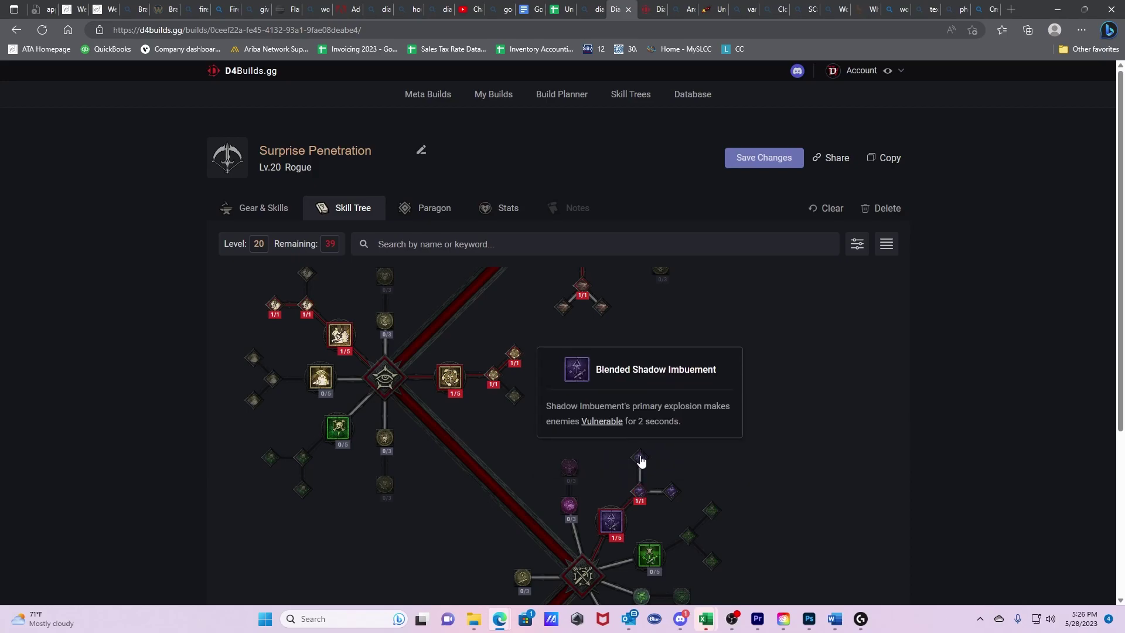
click(639, 458)
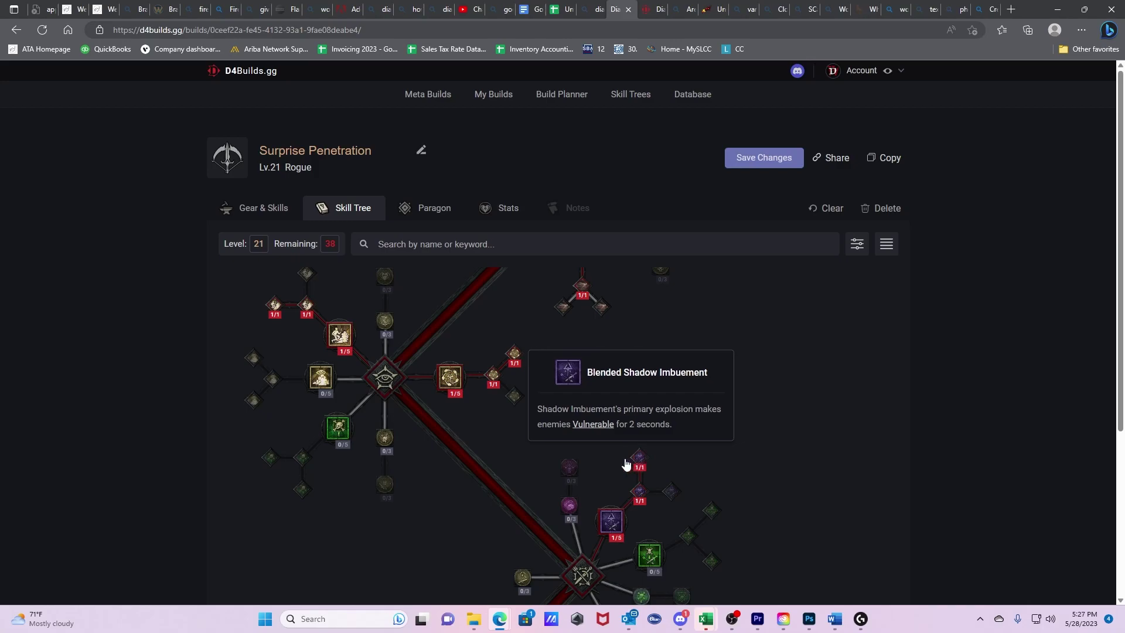
Raise the Weapon Mastery passive beside the Dash cluster to 3 points.
drag(623, 465, 415, 483)
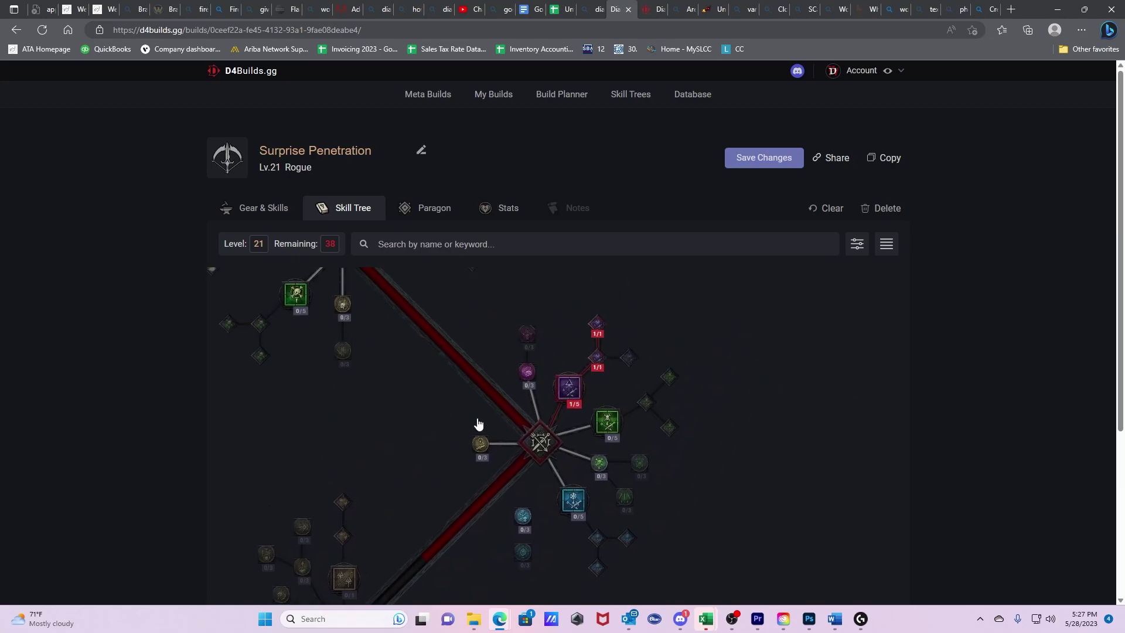
drag(470, 432, 513, 451)
scroll(507, 349, up, 3)
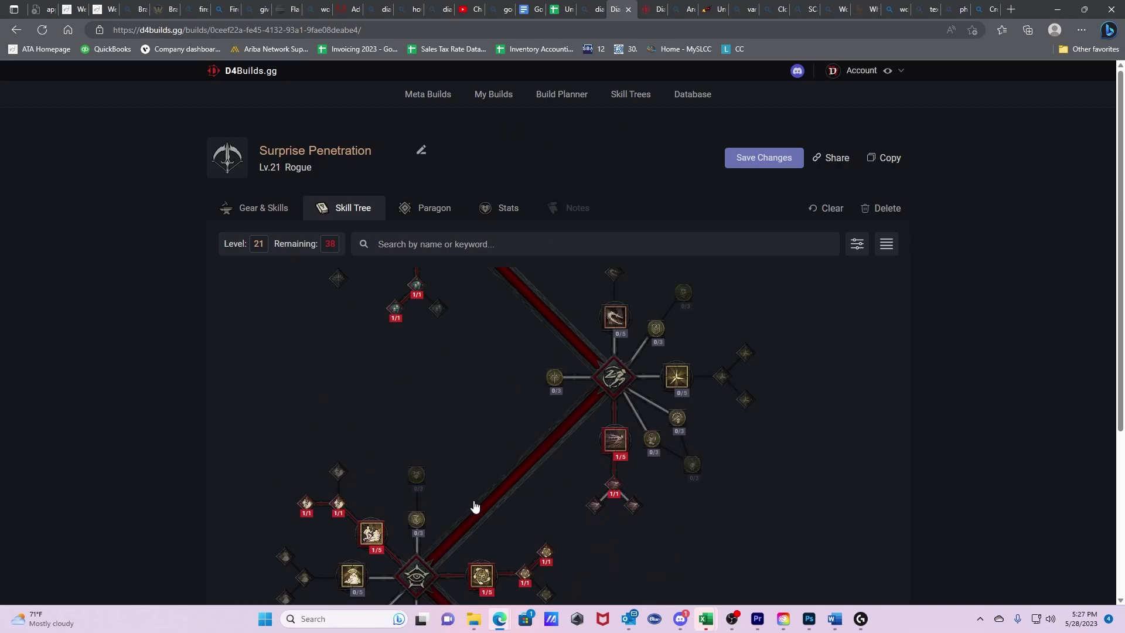
drag(490, 488, 517, 421)
scroll(517, 421, up, 2)
mouse_move(553, 408)
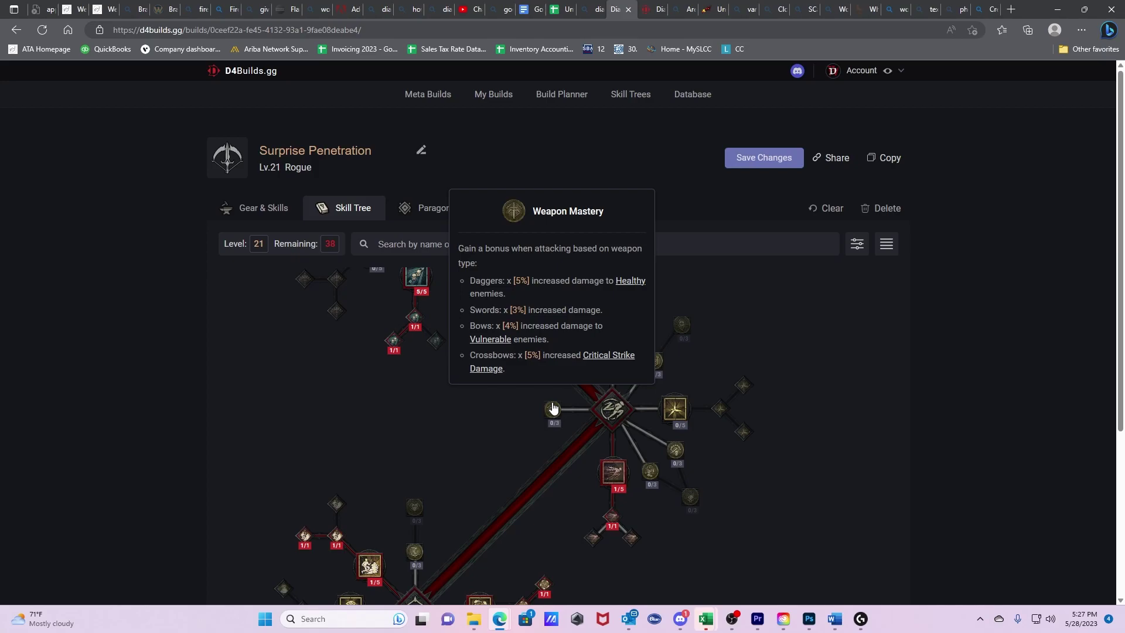
click(553, 409)
click(552, 412)
click(551, 414)
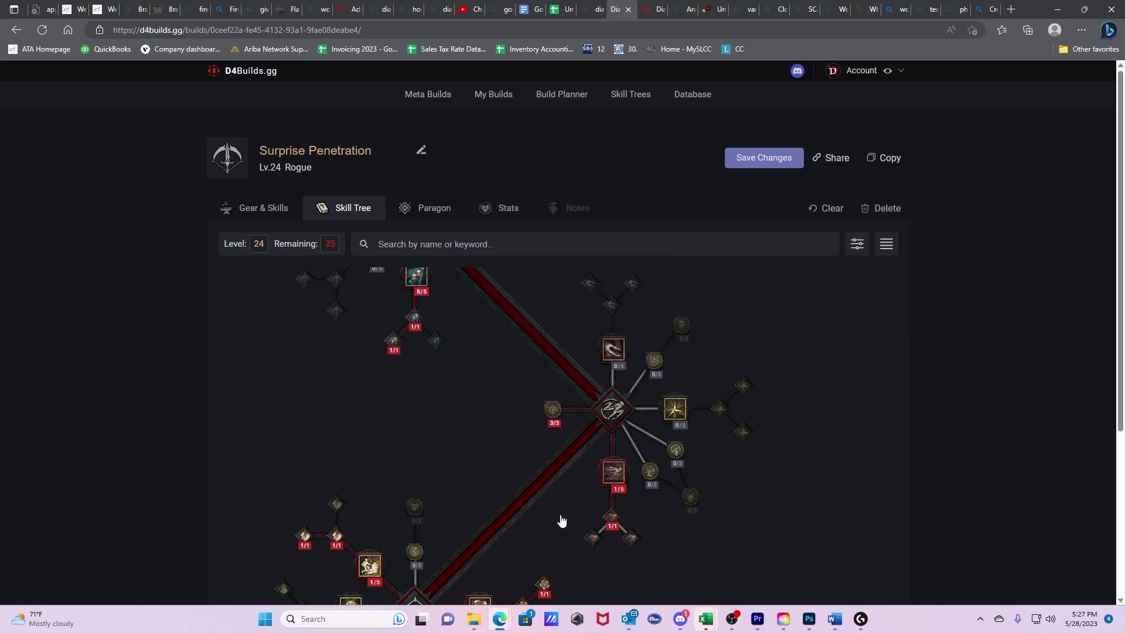
Put one point into the Shadow Clone ultimate and one into each of its two upgrades.
drag(561, 521, 526, 329)
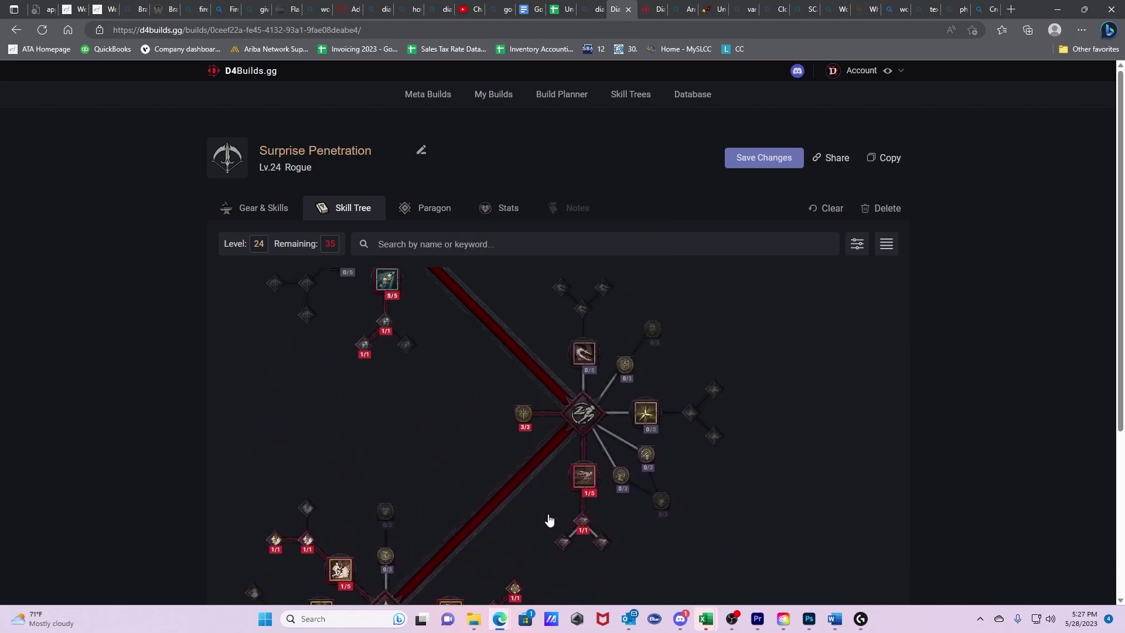
drag(521, 495, 469, 351)
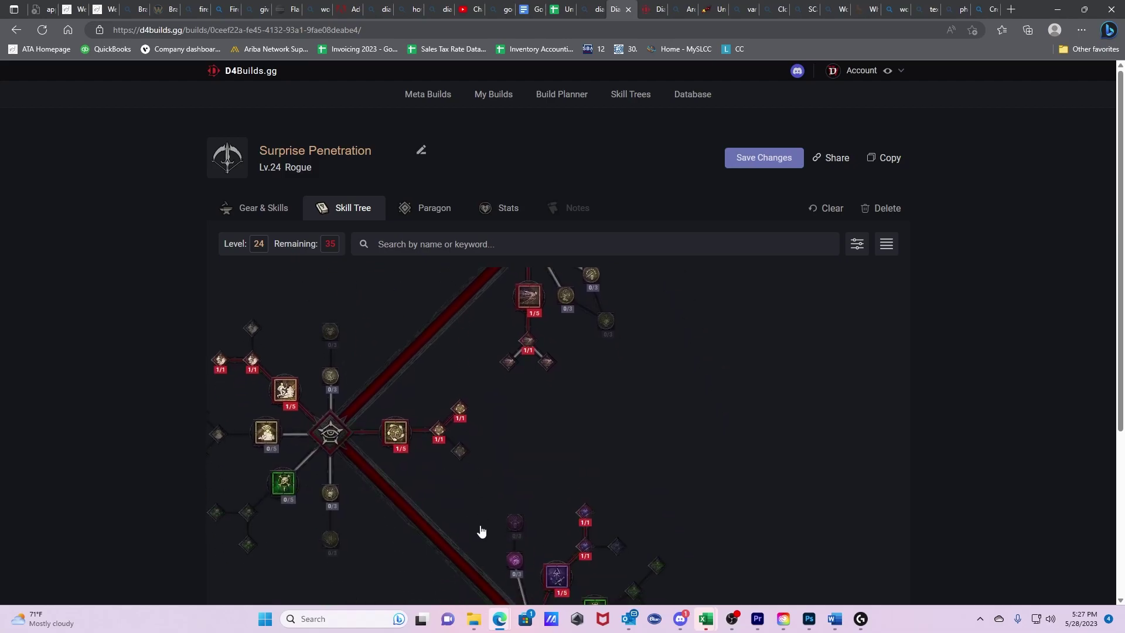
drag(480, 530, 487, 492)
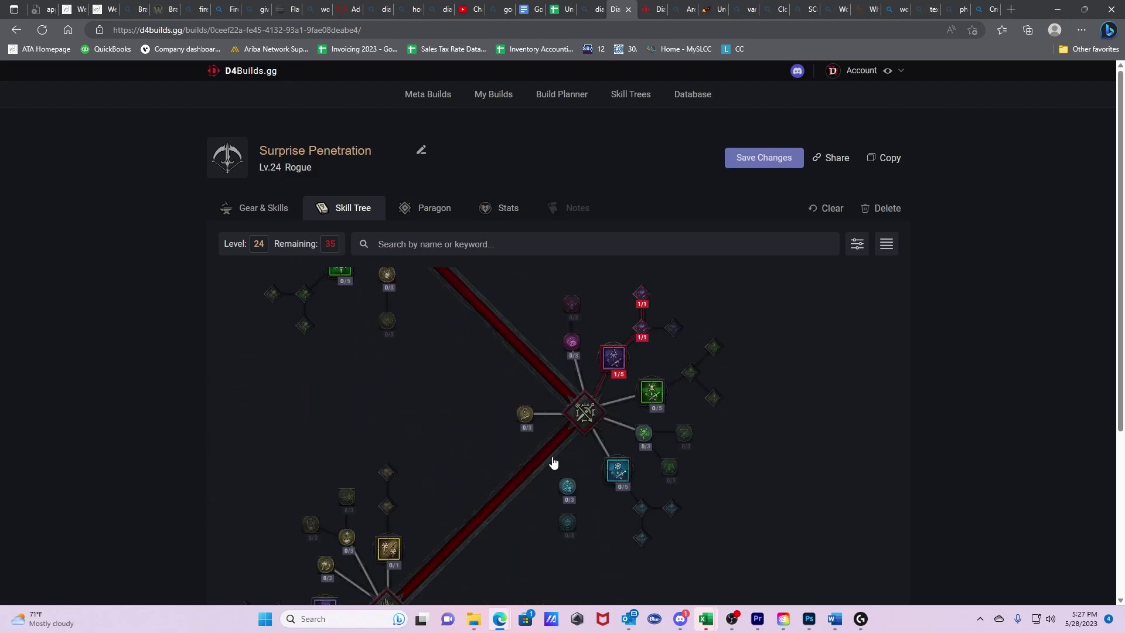
drag(399, 557, 451, 474)
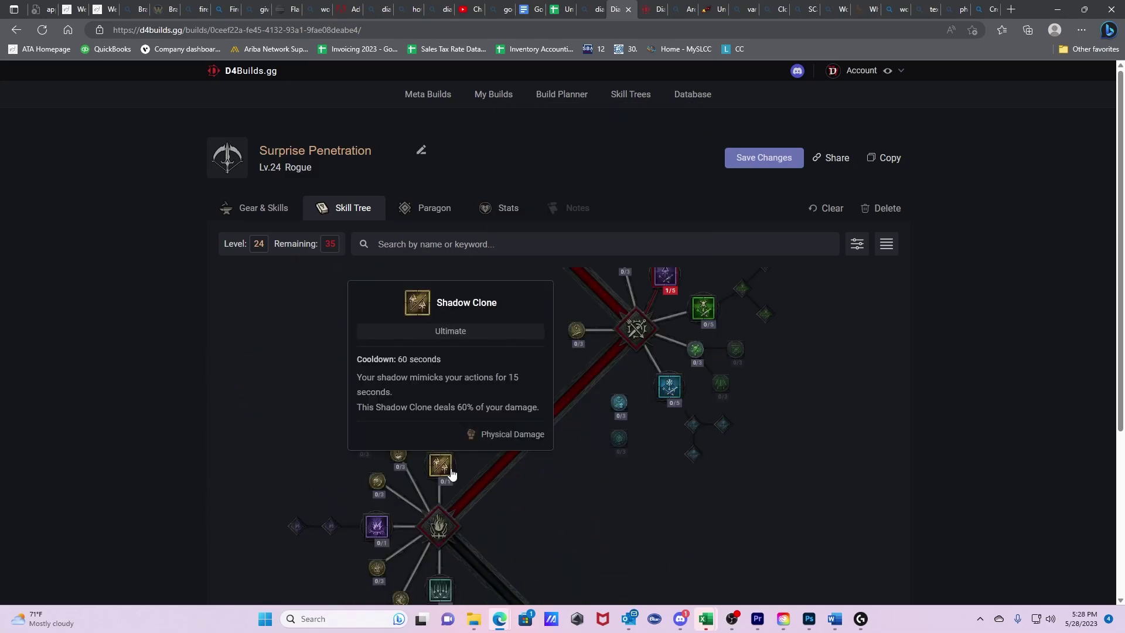
click(452, 474)
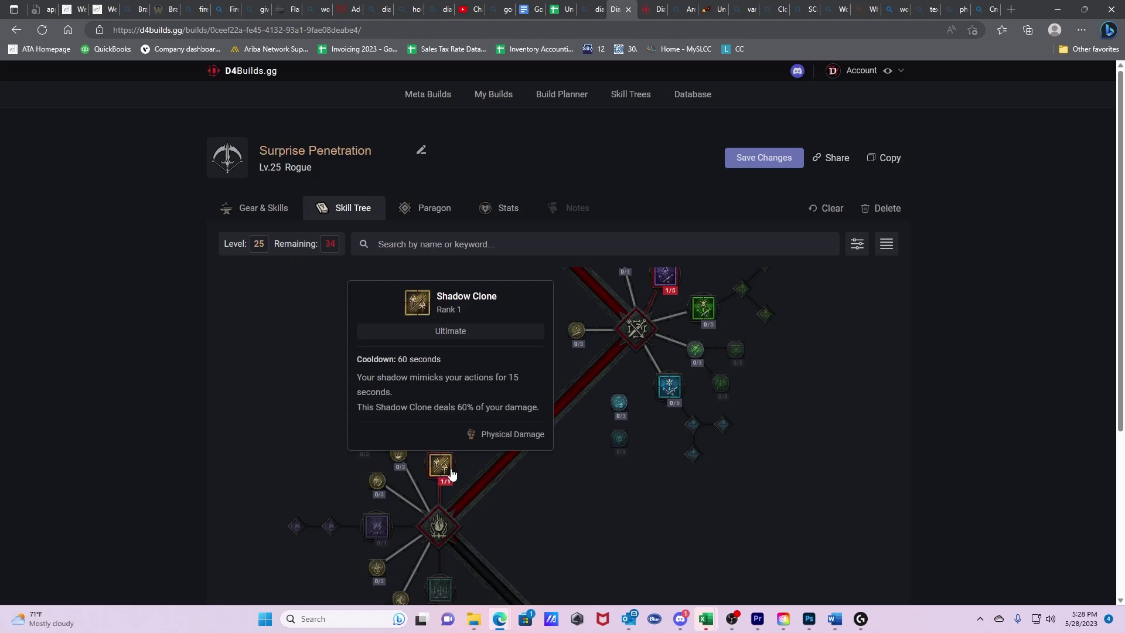
click(439, 422)
click(439, 388)
mouse_move(502, 490)
mouse_down()
mouse_move(477, 567)
mouse_move(481, 491)
mouse_up()
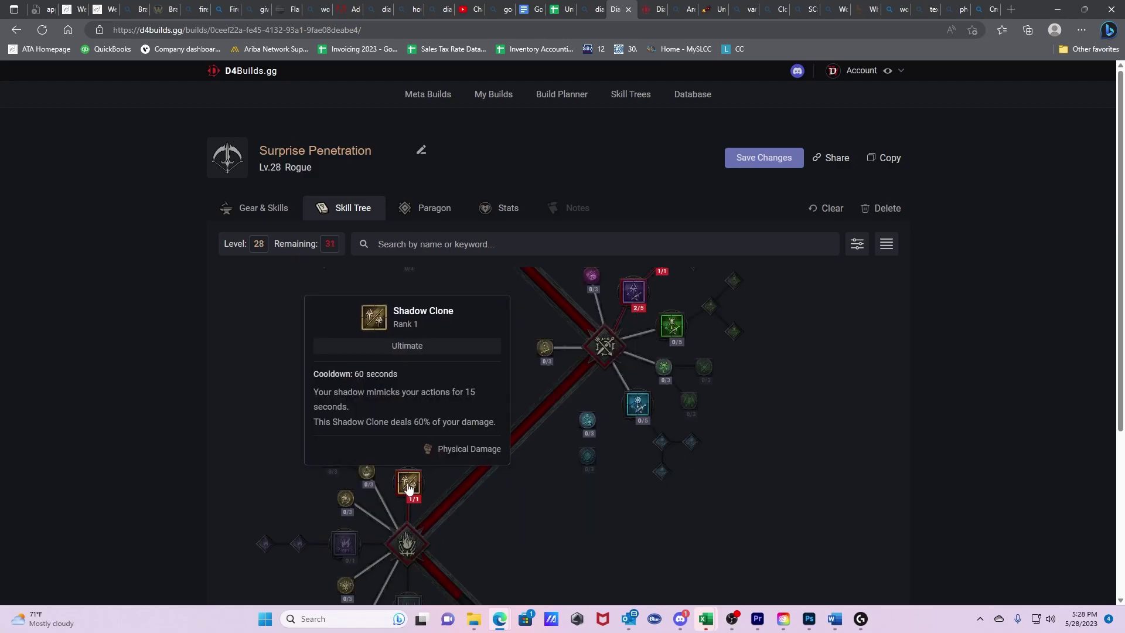
Put one point into the first purple passive beside Shadow Imbuement and raise Consuming Shadows behind it to 3 points.
drag(596, 276, 590, 356)
click(585, 356)
click(590, 322)
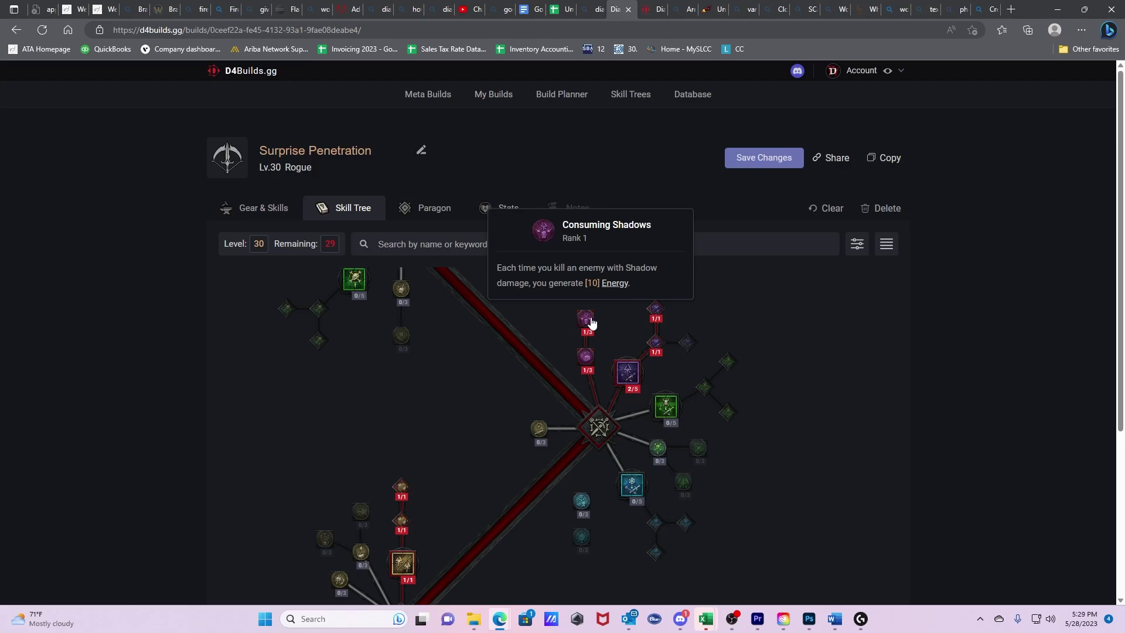
drag(592, 322, 629, 322)
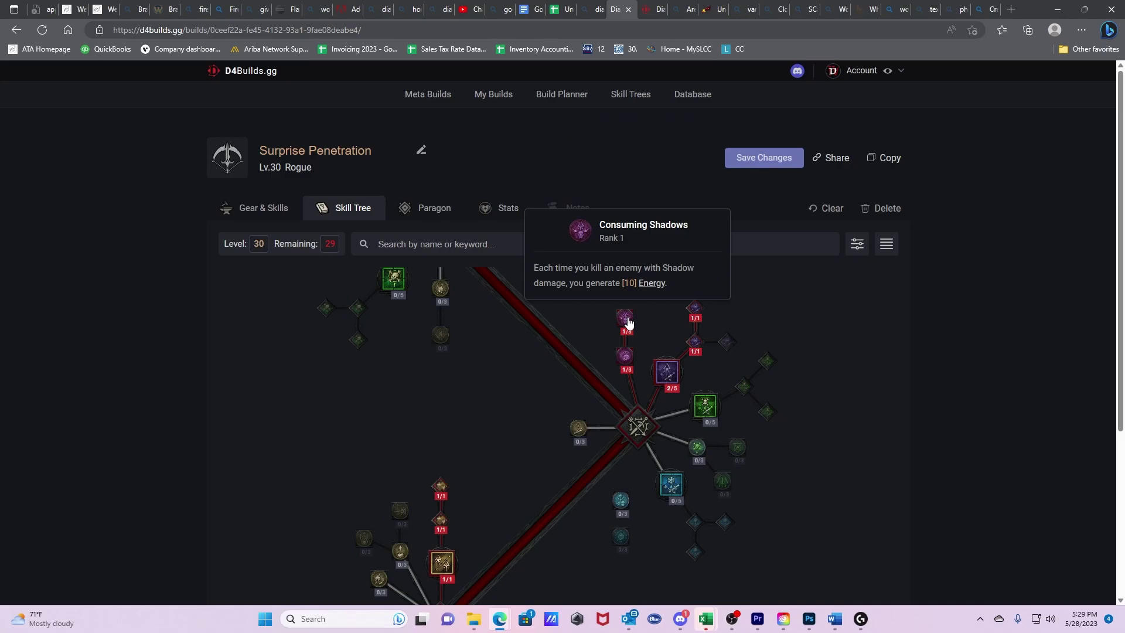
click(626, 320)
Raise Shadow Imbuement to 5 points and take Precision as the key passive.
click(667, 373)
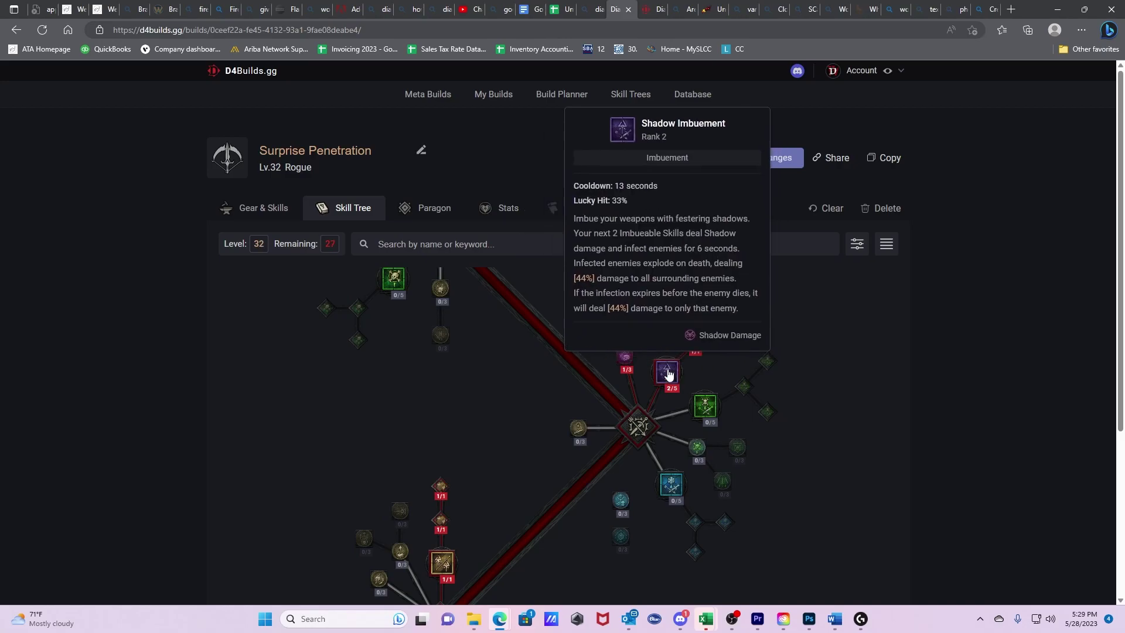
click(668, 373)
click(667, 373)
drag(620, 473, 508, 275)
click(545, 529)
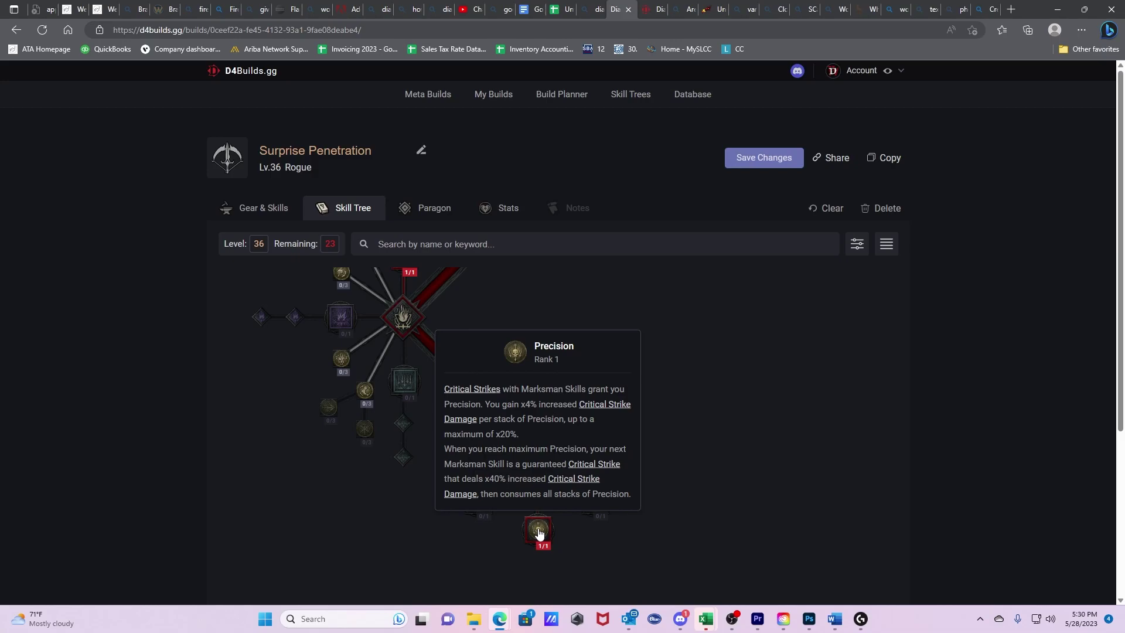
Put one point into Adrenaline Rush in the Shadow Clone cluster and 3 points into the connected Impetus passive.
scroll(532, 446, up, 5)
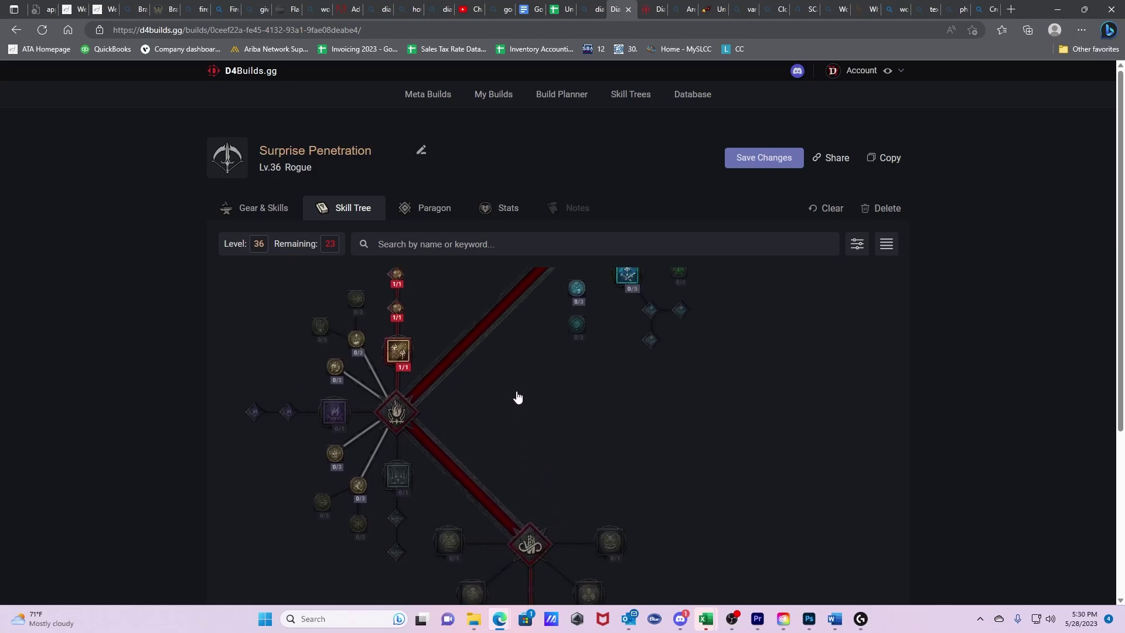
scroll(486, 436, up, 3)
drag(460, 414, 454, 460)
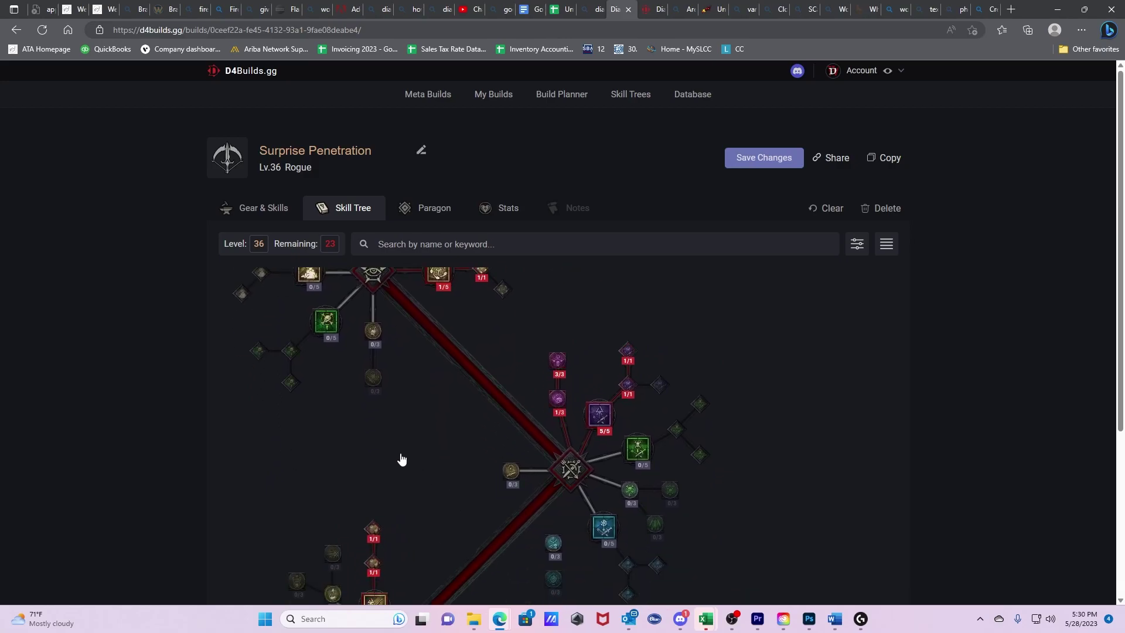
drag(464, 539, 502, 320)
click(376, 530)
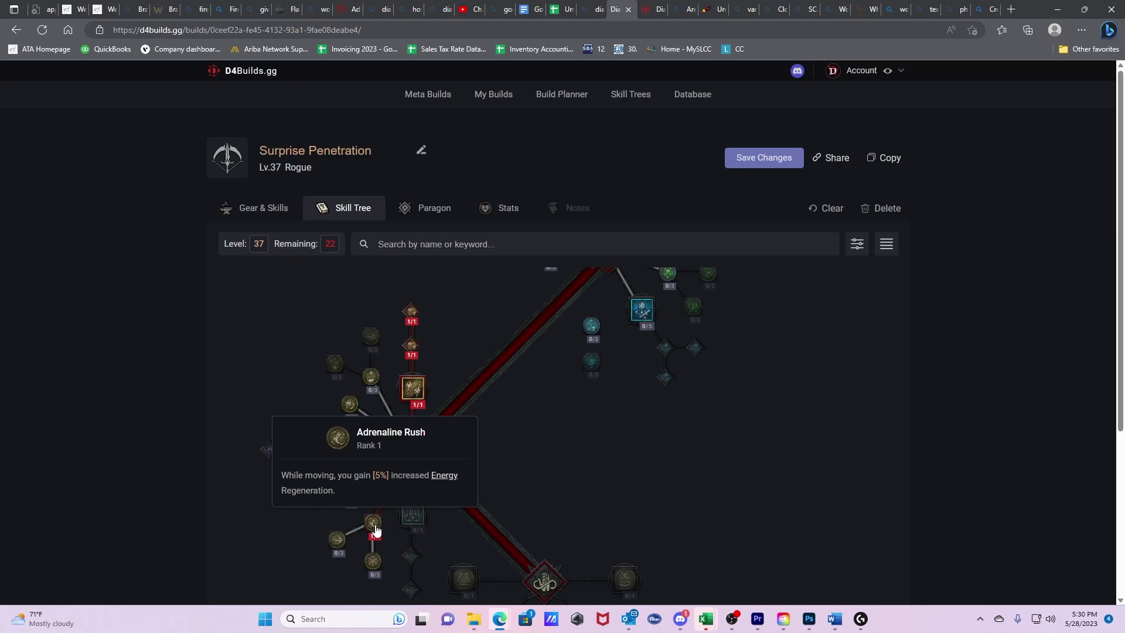
mouse_move(338, 542)
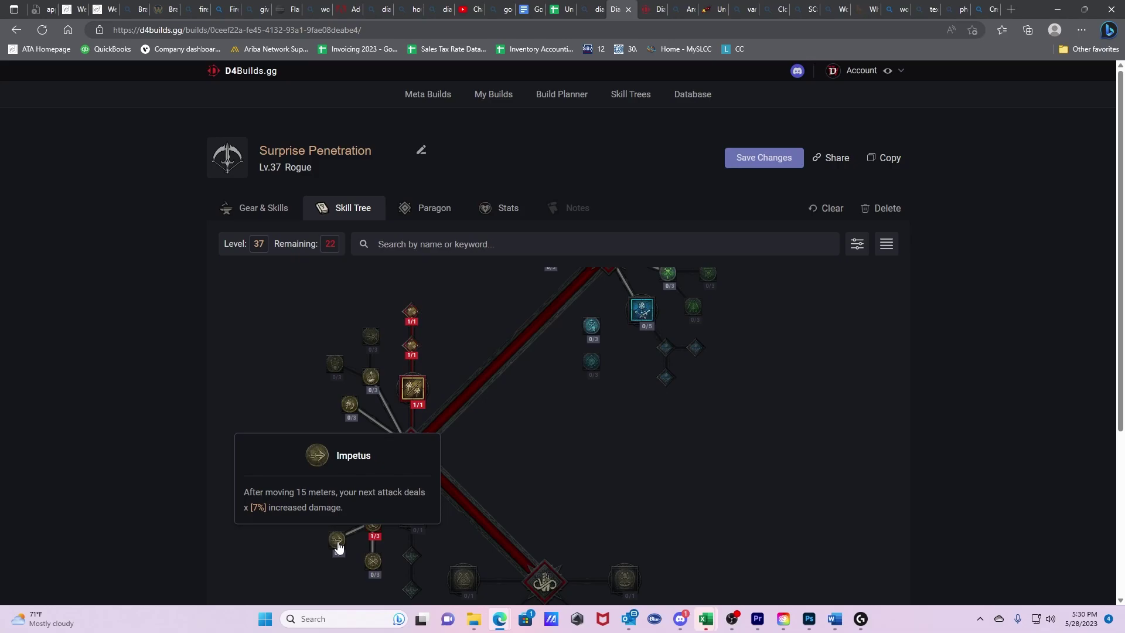
click(338, 547)
click(338, 547)
click(338, 547)
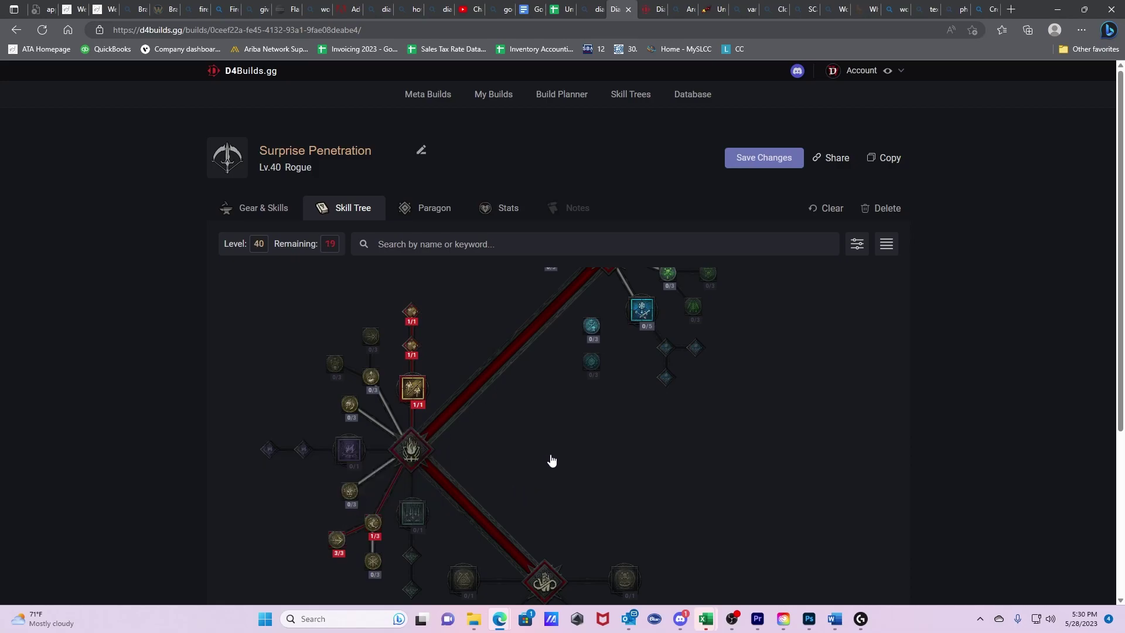
Put 3 points into the Exploit passive beside Poison Trap.
drag(558, 403, 516, 535)
scroll(447, 441, down, 3)
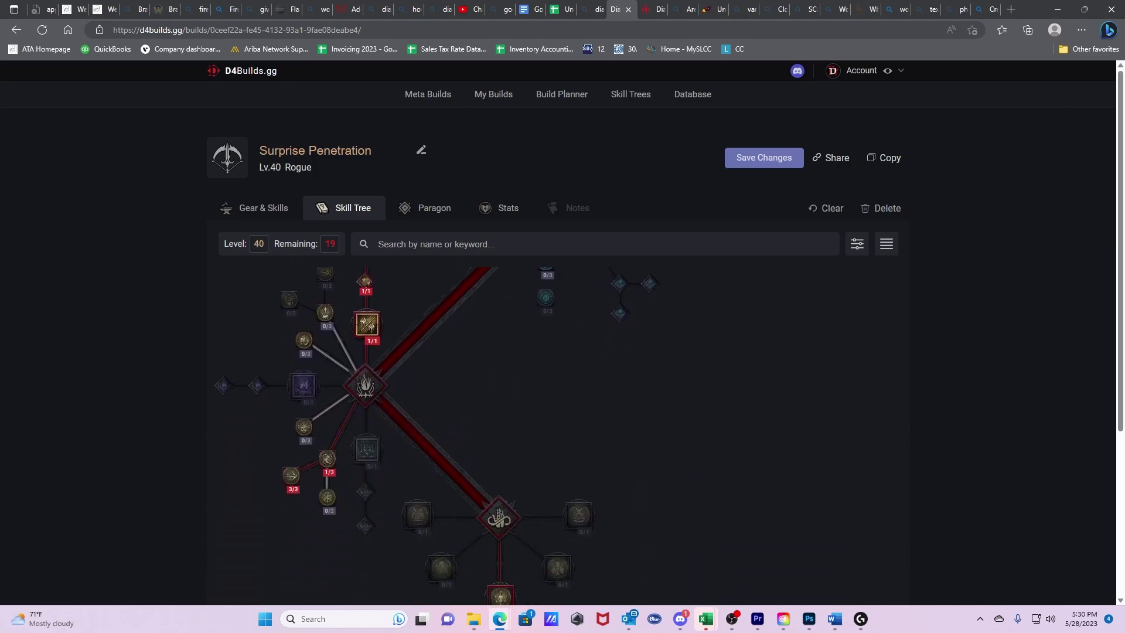
scroll(473, 494, down, 6)
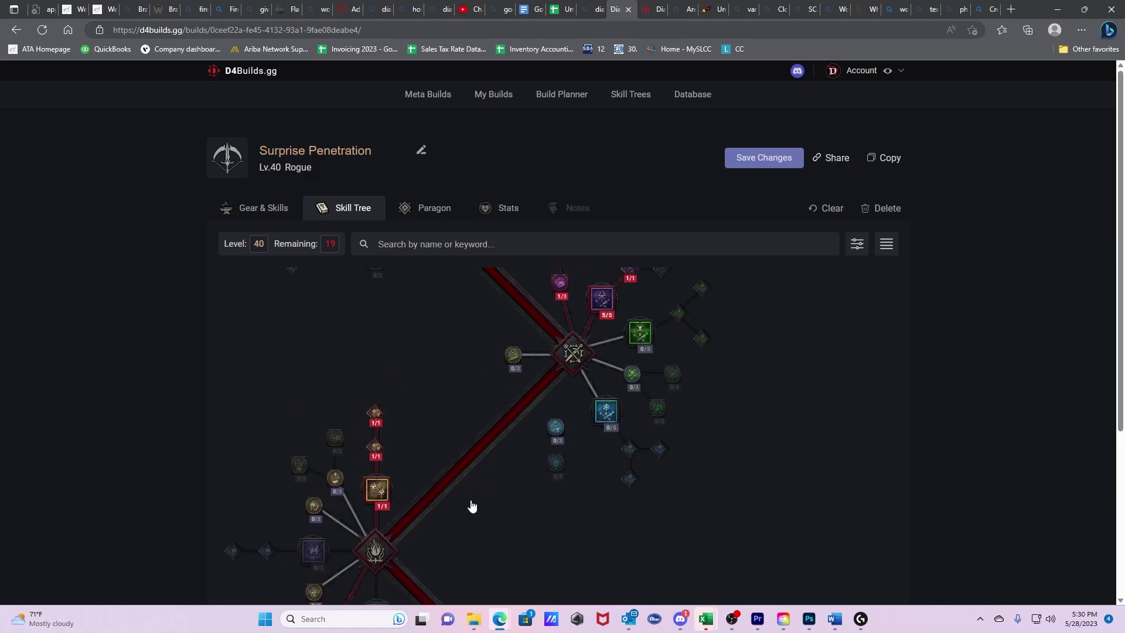
mouse_move(414, 406)
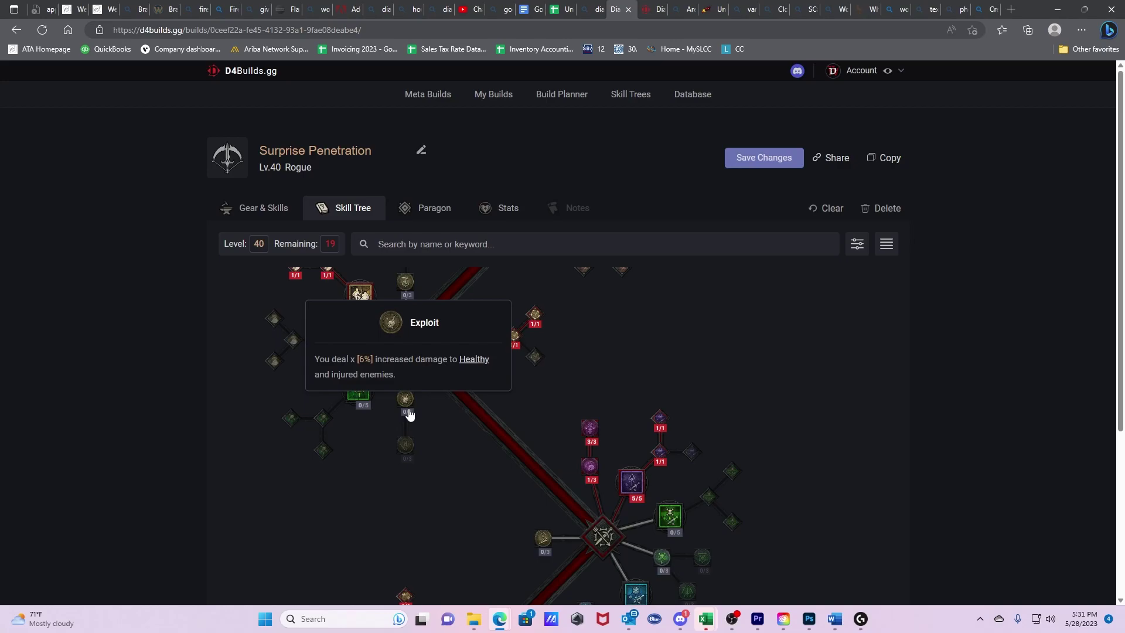
click(405, 400)
click(406, 400)
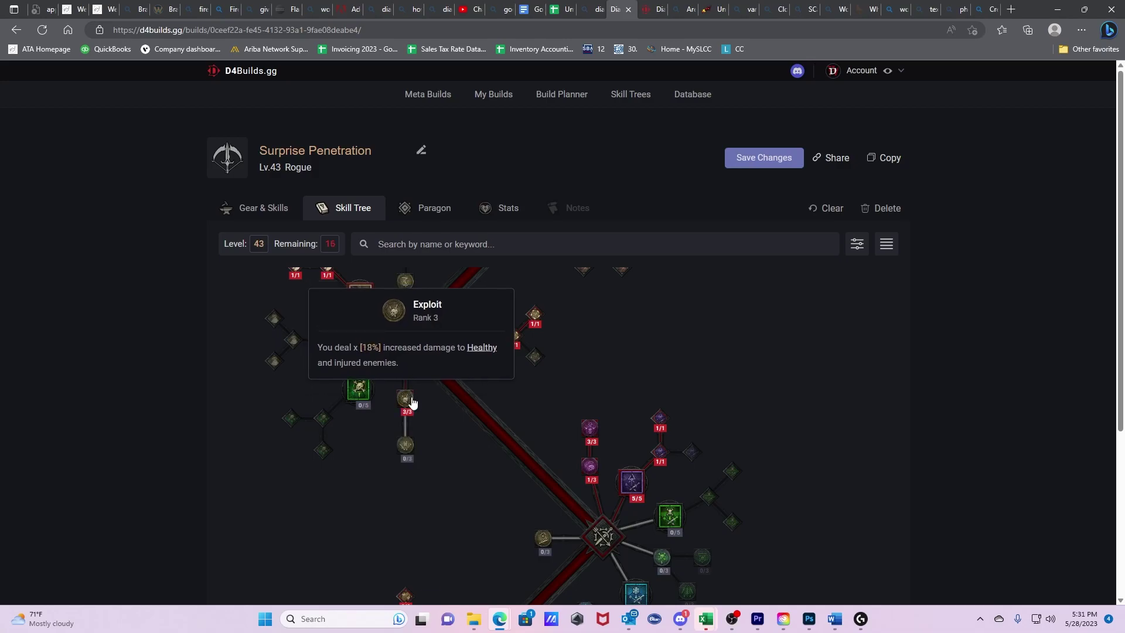
Raise the Adrenaline Rush and Aftermath passives in the Shadow Clone cluster to 3 points each.
scroll(459, 492, down, 6)
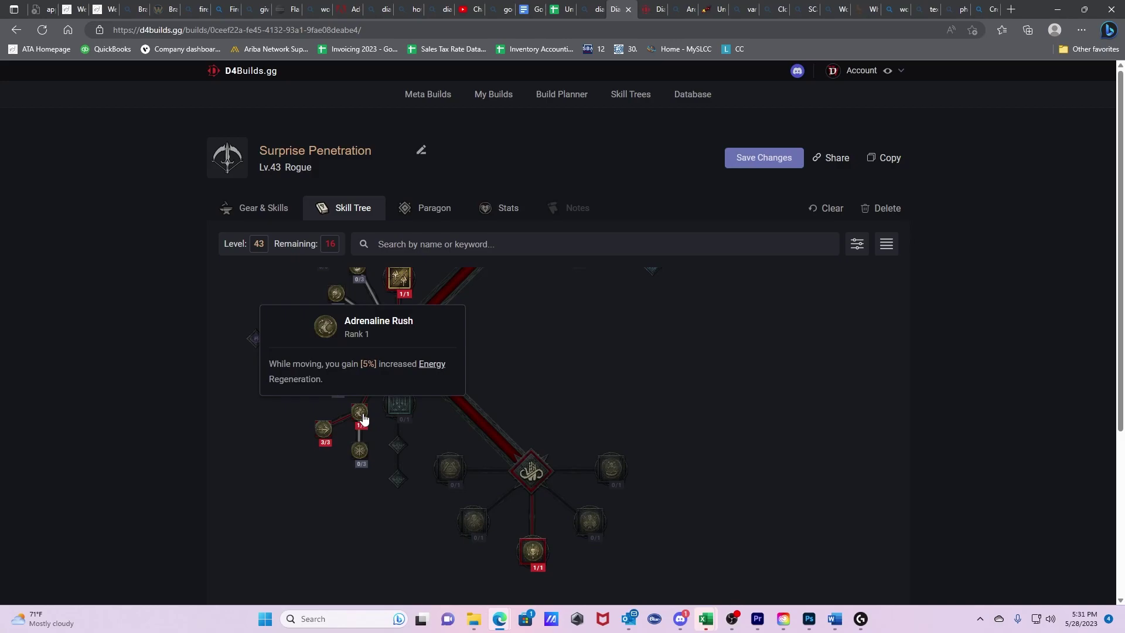
click(360, 413)
click(360, 413)
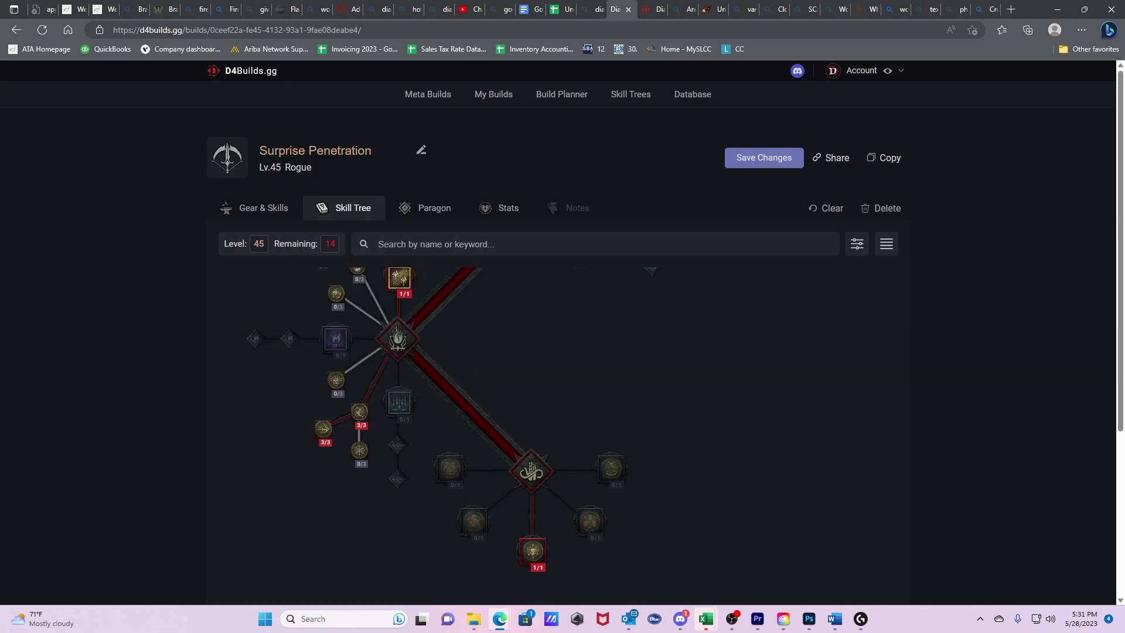
click(335, 382)
click(334, 386)
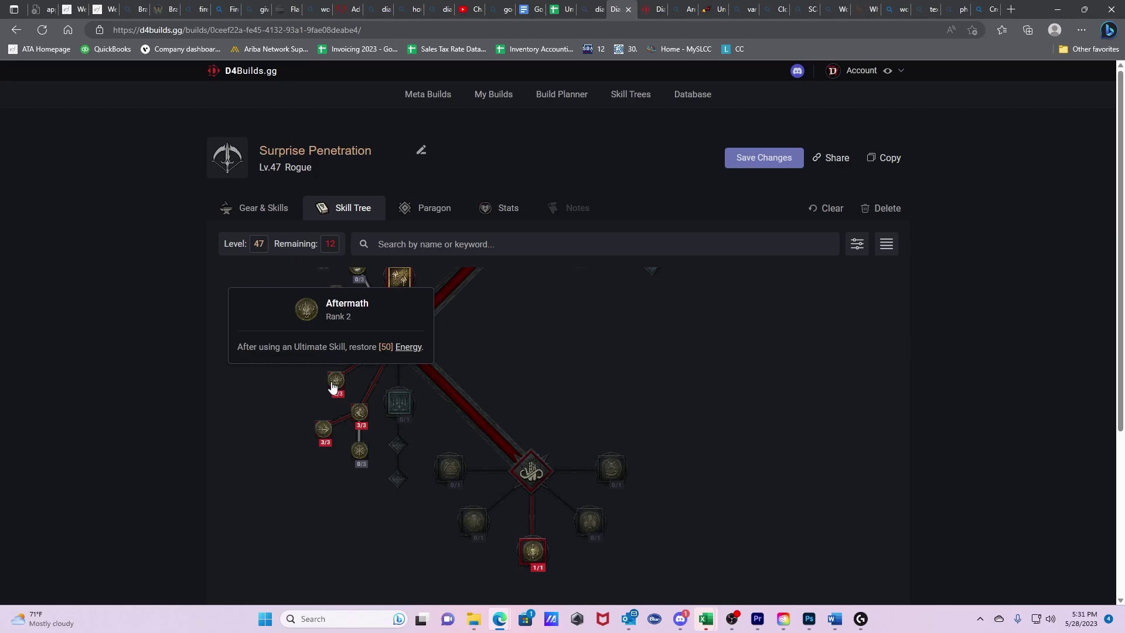
drag(458, 356, 451, 415)
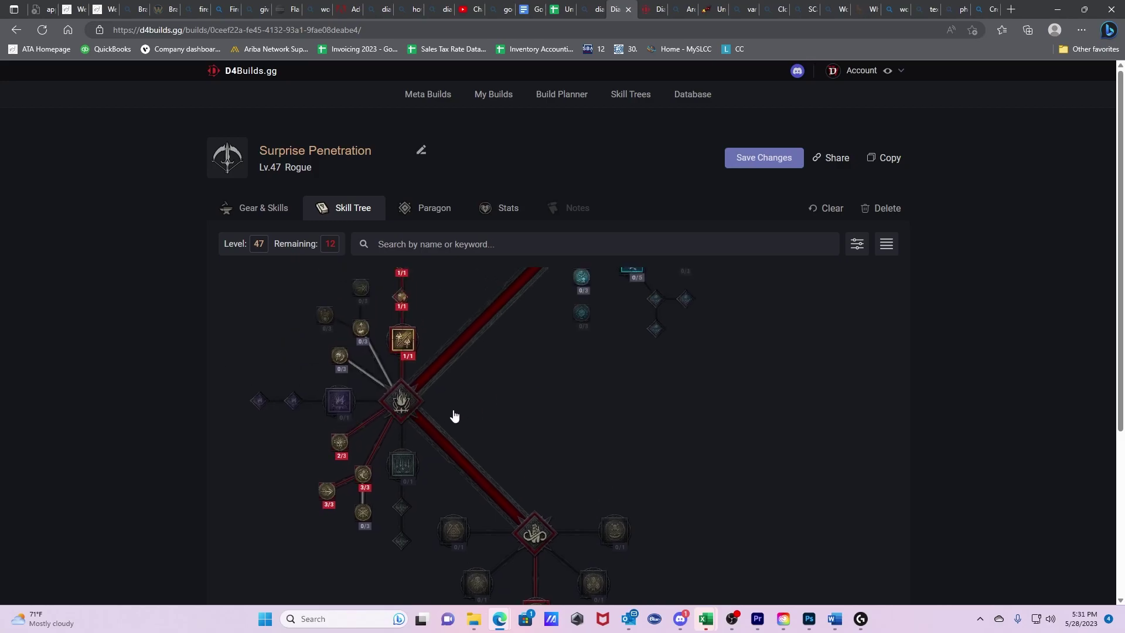
click(339, 447)
Examine Aftermath, Consuming Shadows and the surrounding clusters to decide where to spend the remaining points.
drag(593, 374, 527, 367)
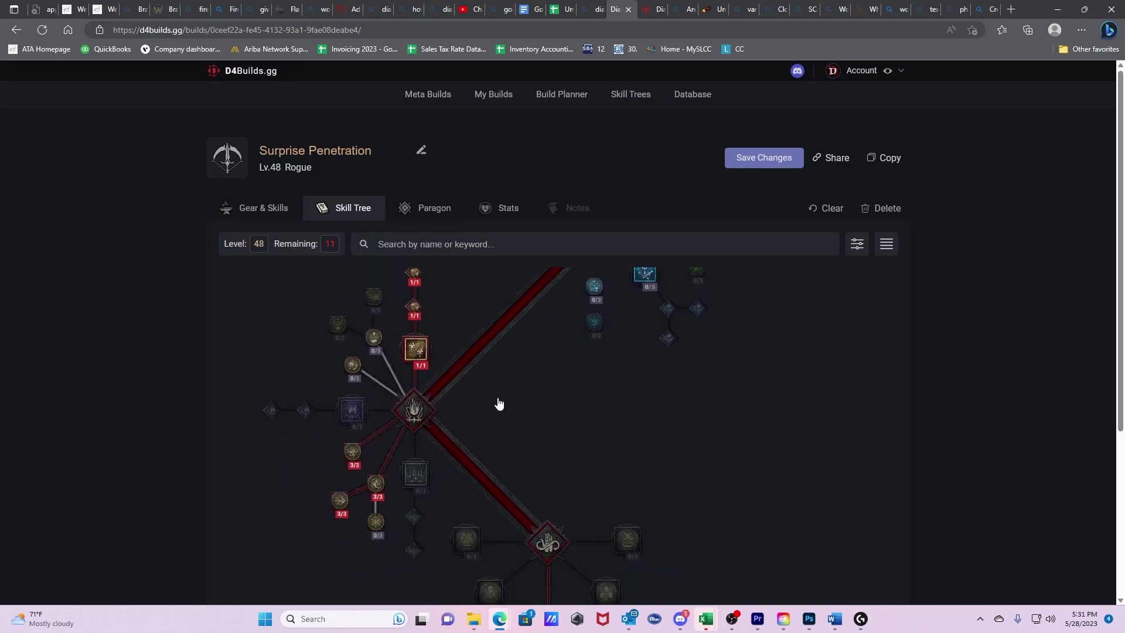
drag(499, 403, 472, 457)
scroll(490, 478, down, 5)
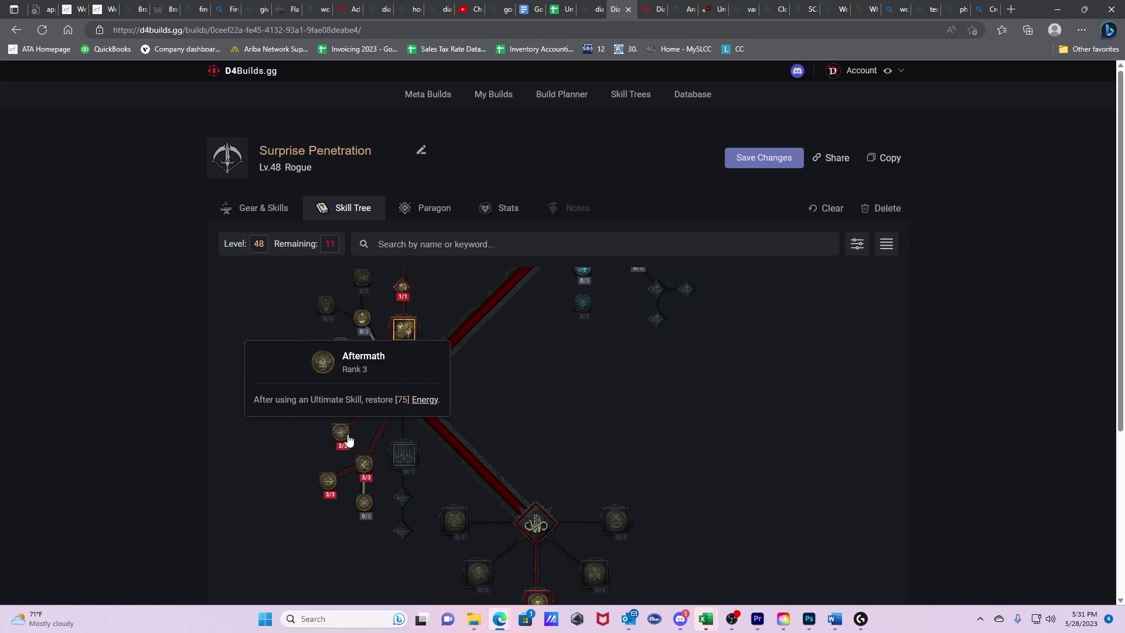
scroll(533, 383, up, 3)
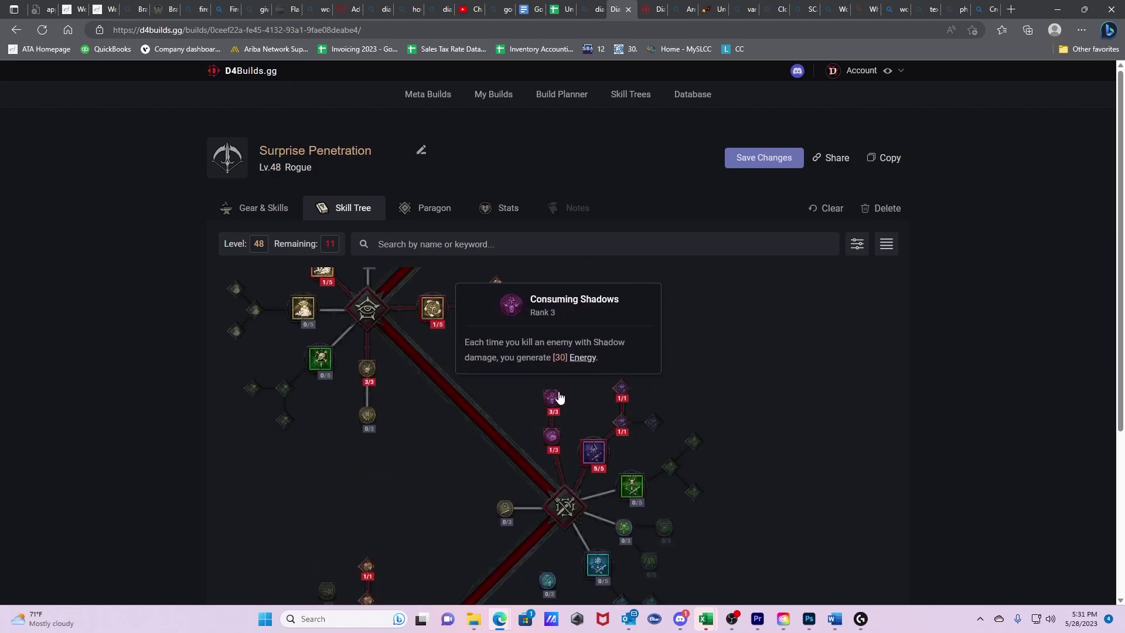
scroll(520, 410, up, 2)
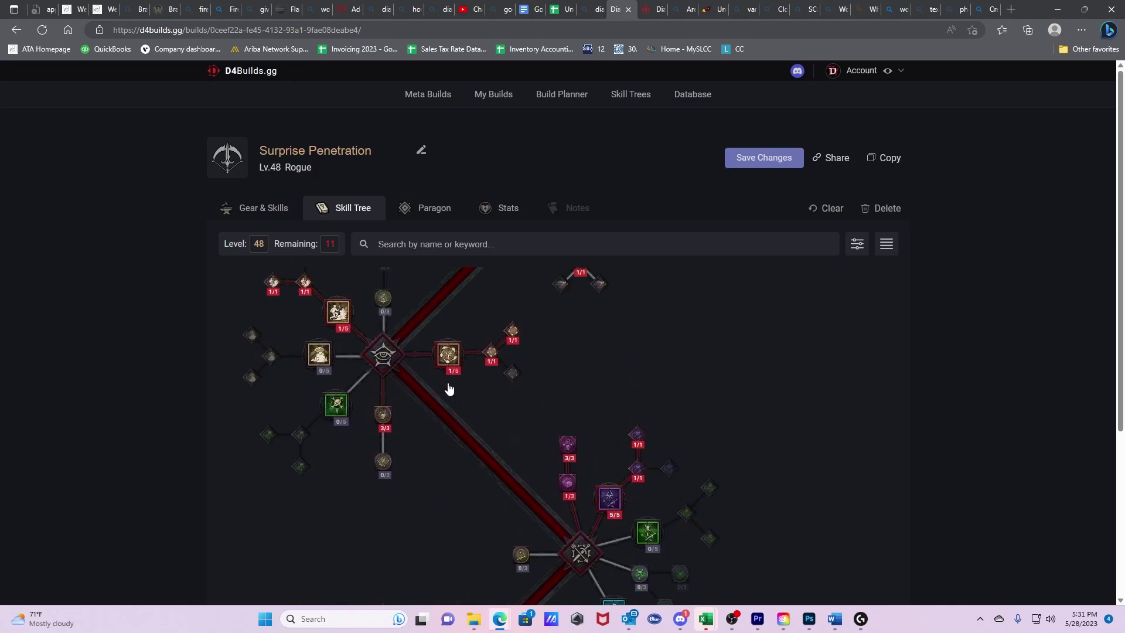
scroll(447, 393, up, 3)
scroll(450, 327, down, 5)
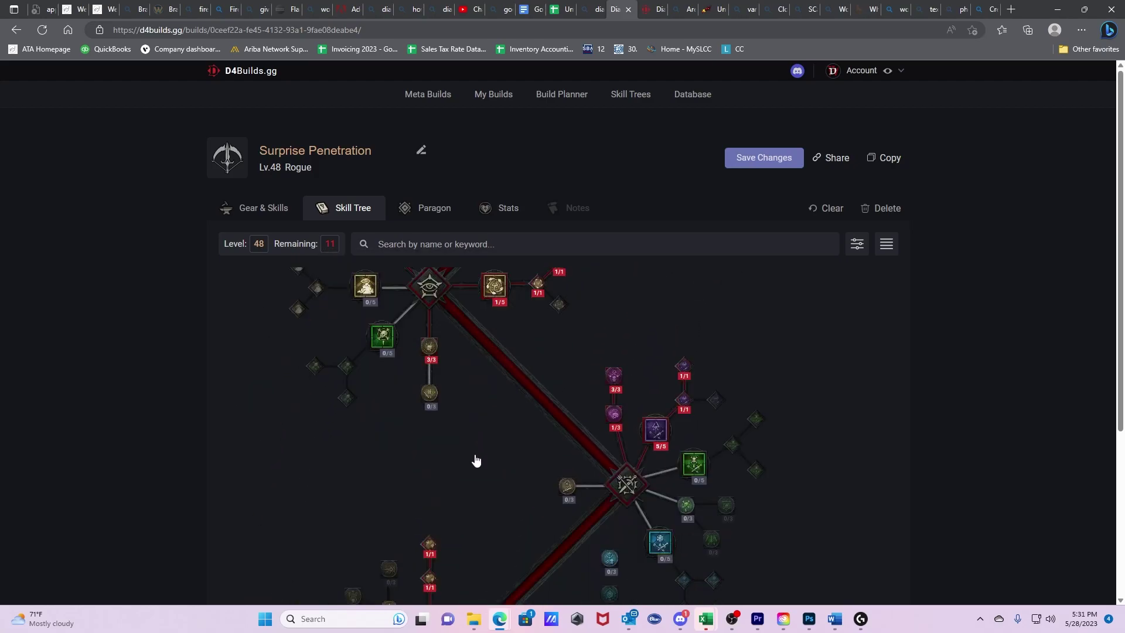
scroll(476, 410, down, 3)
drag(475, 375, 487, 490)
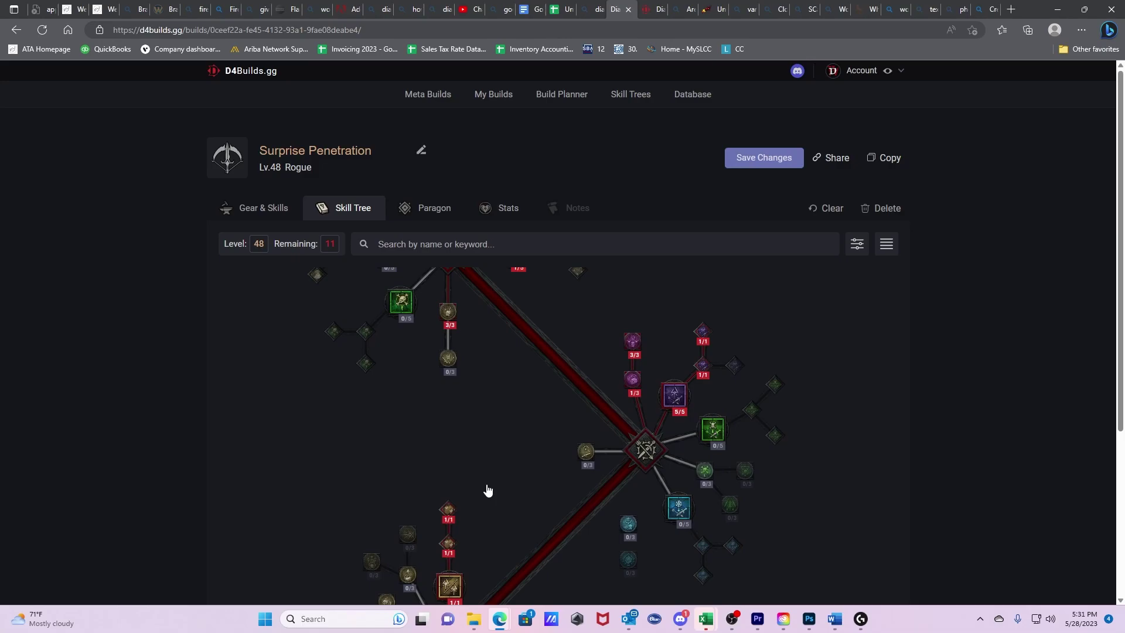
scroll(487, 490, up, 3)
Raise Poison Trap to 5 points and add Enhanced Poison Trap plus one of the upgrades branching from it.
mouse_move(412, 379)
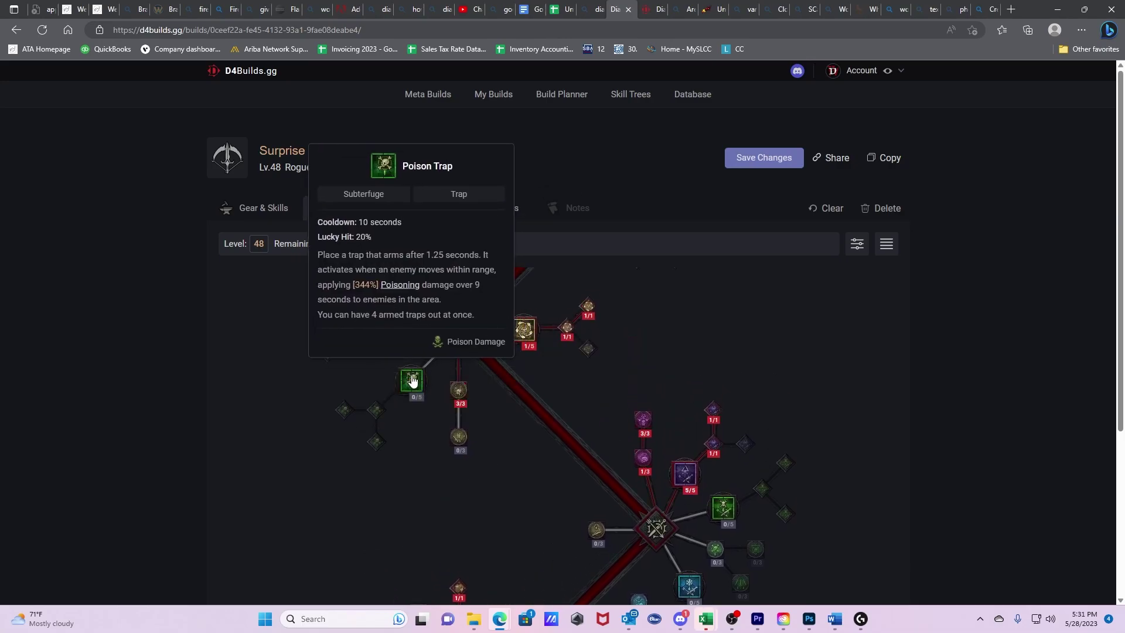
click(412, 380)
mouse_move(378, 415)
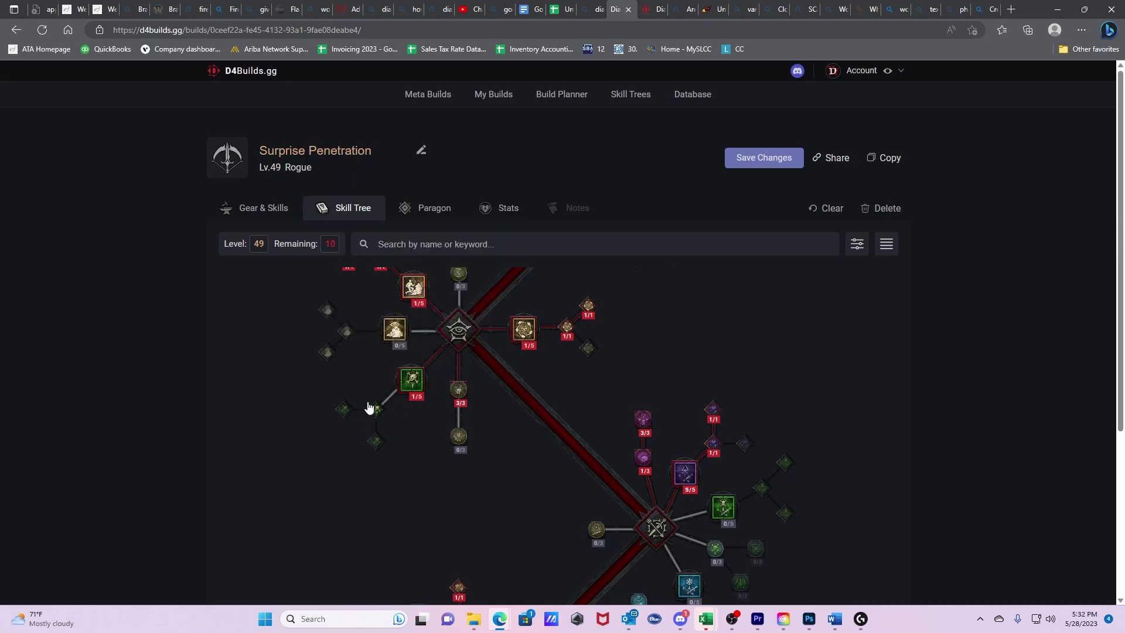
click(377, 409)
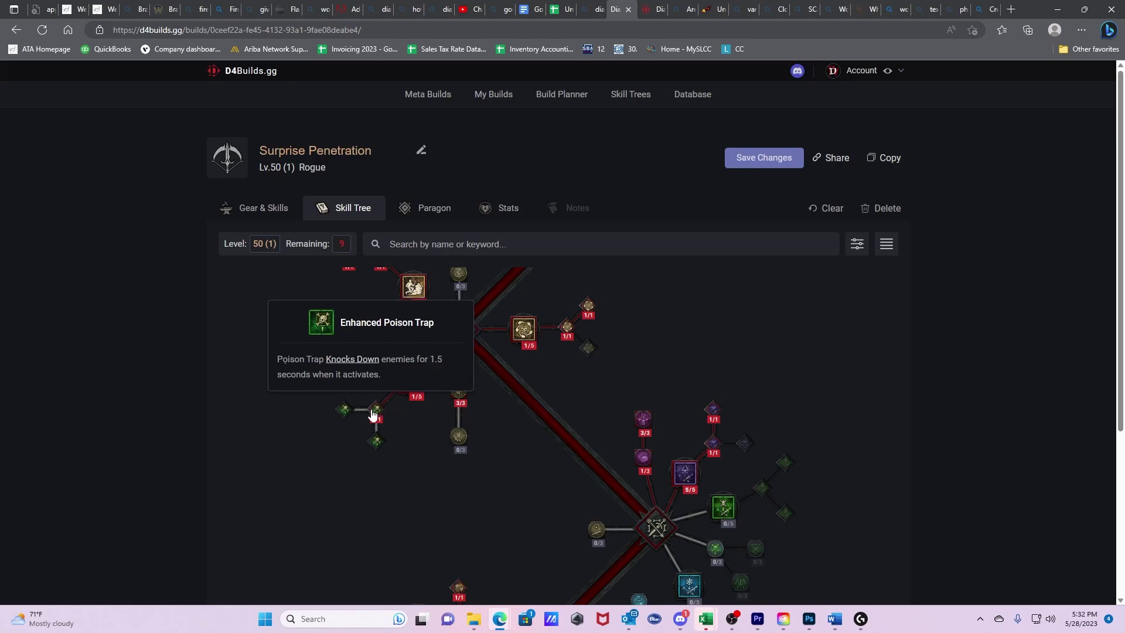
click(344, 410)
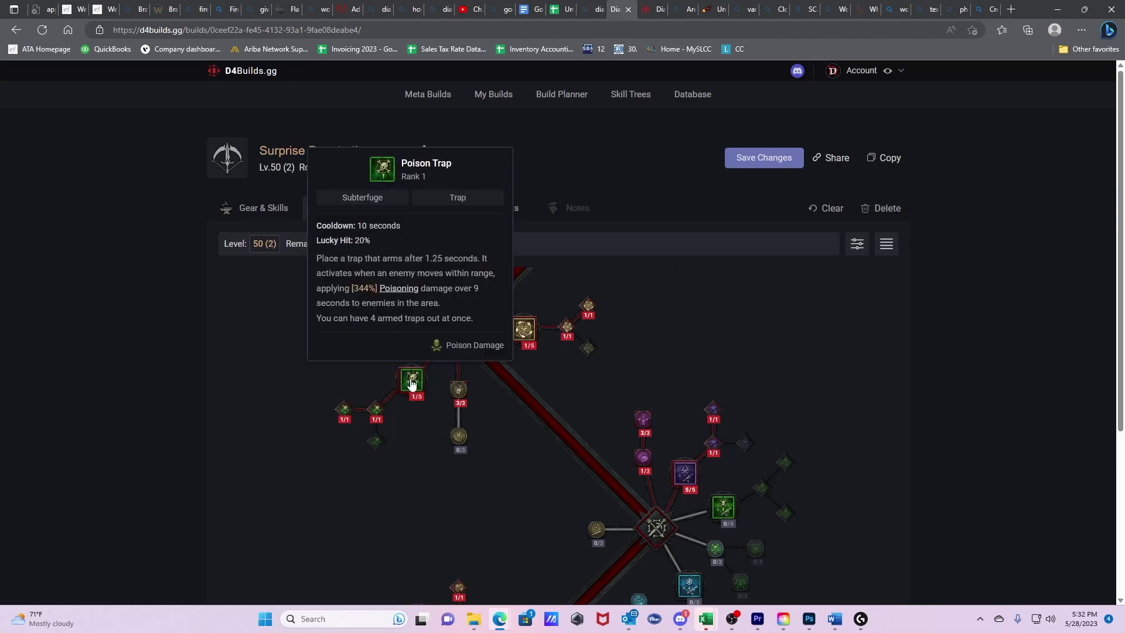
click(412, 383)
click(412, 384)
click(412, 384)
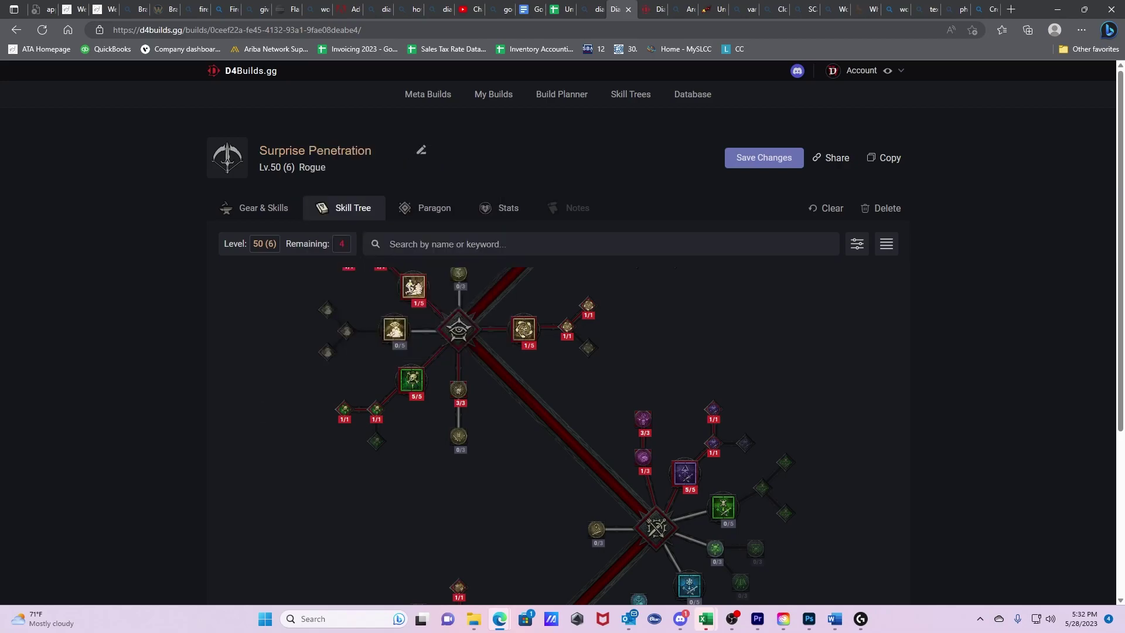
Put three more points into a passive further down the skill tree.
scroll(469, 492, down, 3)
click(679, 478)
click(679, 477)
click(680, 478)
scroll(531, 538, down, 5)
scroll(532, 539, up, 5)
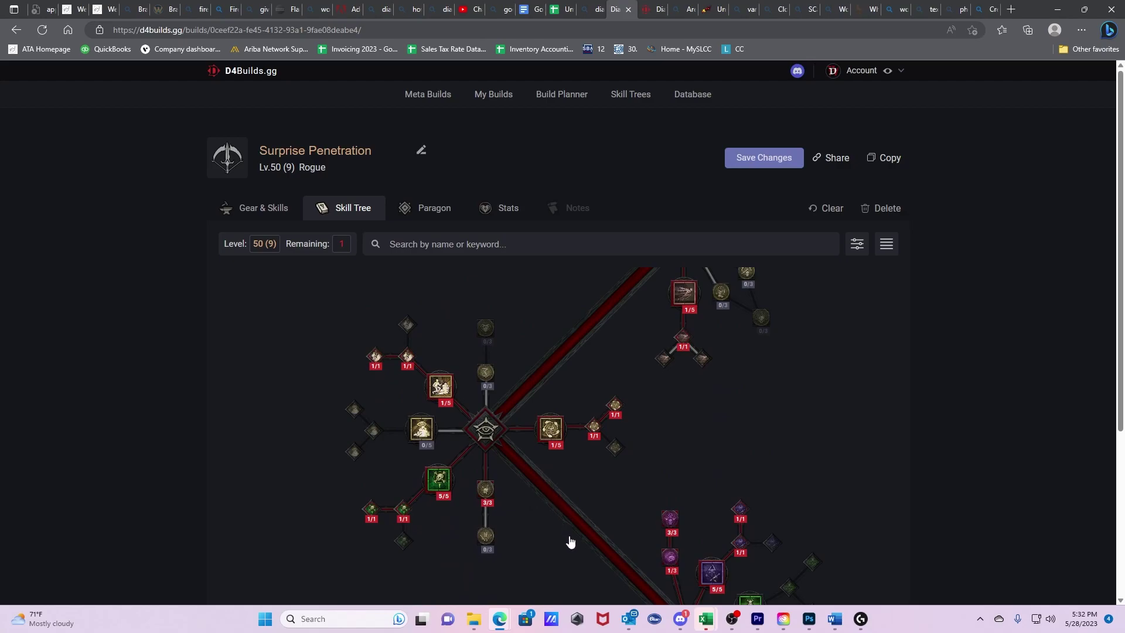
Spend the last remaining skill point on the first rank of the Stutter Step passive.
scroll(553, 416, up, 1)
scroll(552, 416, up, 5)
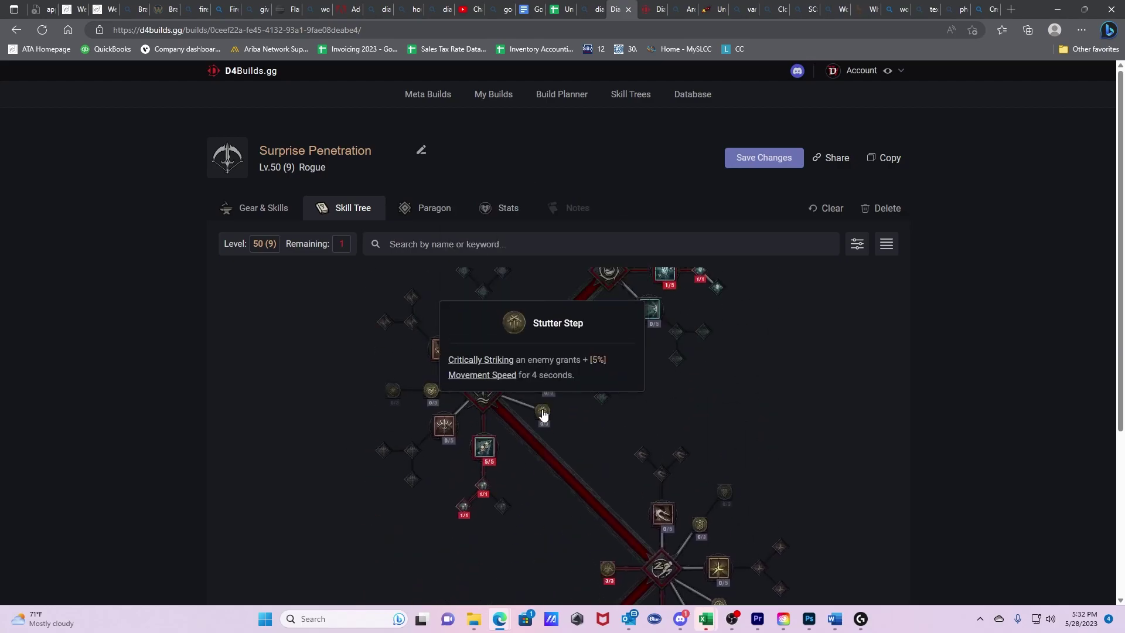
click(543, 414)
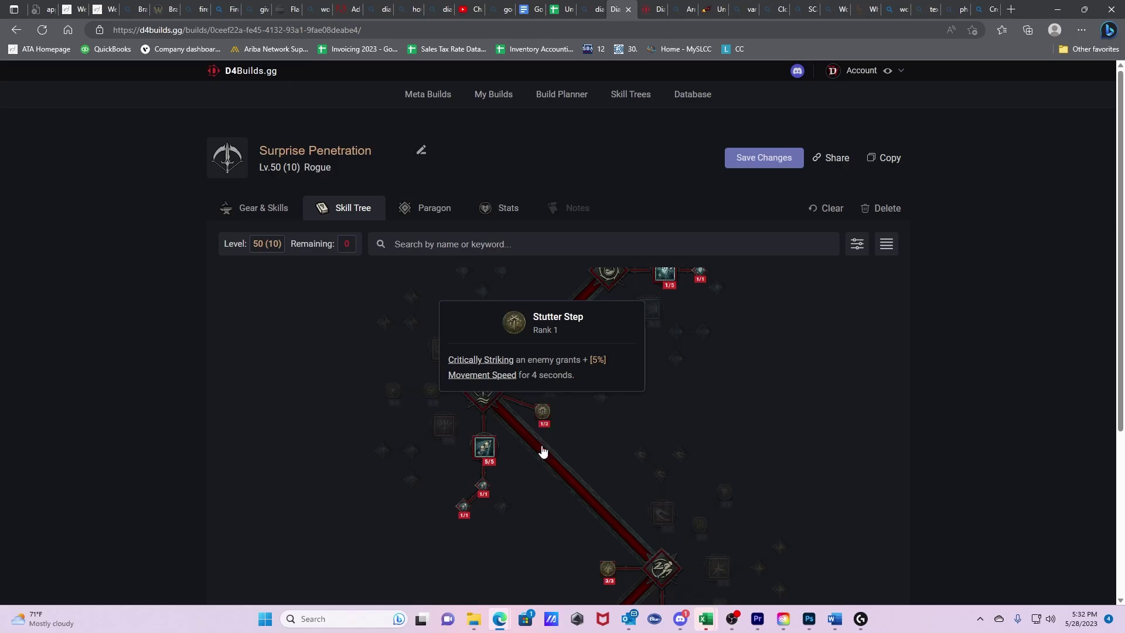
Review the completed allocation across every cluster of the skill tree, from the basic skills down to the key passive.
scroll(543, 465, up, 5)
scroll(538, 402, up, 5)
scroll(515, 420, up, 5)
scroll(473, 335, up, 10)
scroll(561, 333, up, 10)
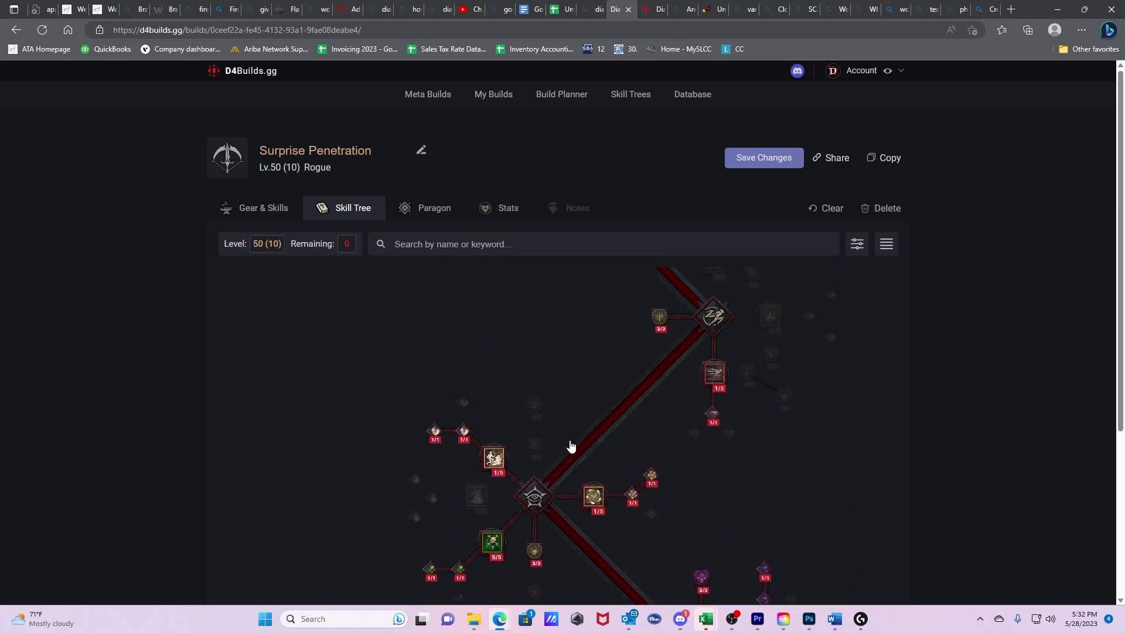
scroll(636, 375, up, 3)
scroll(615, 422, up, 2)
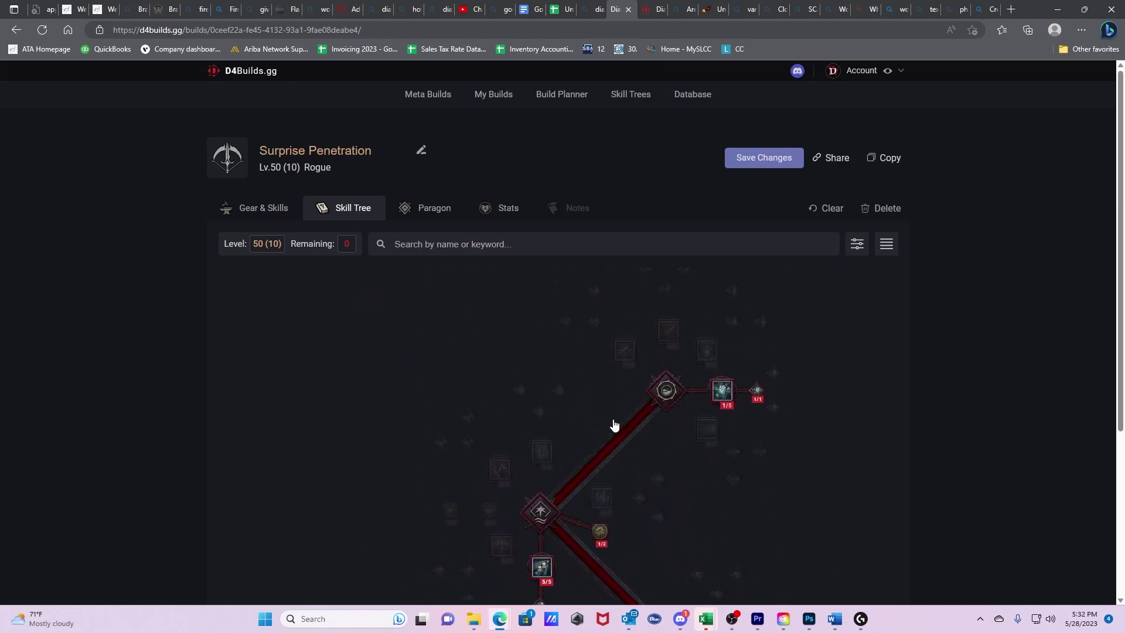
scroll(586, 357, down, 6)
scroll(572, 371, down, 10)
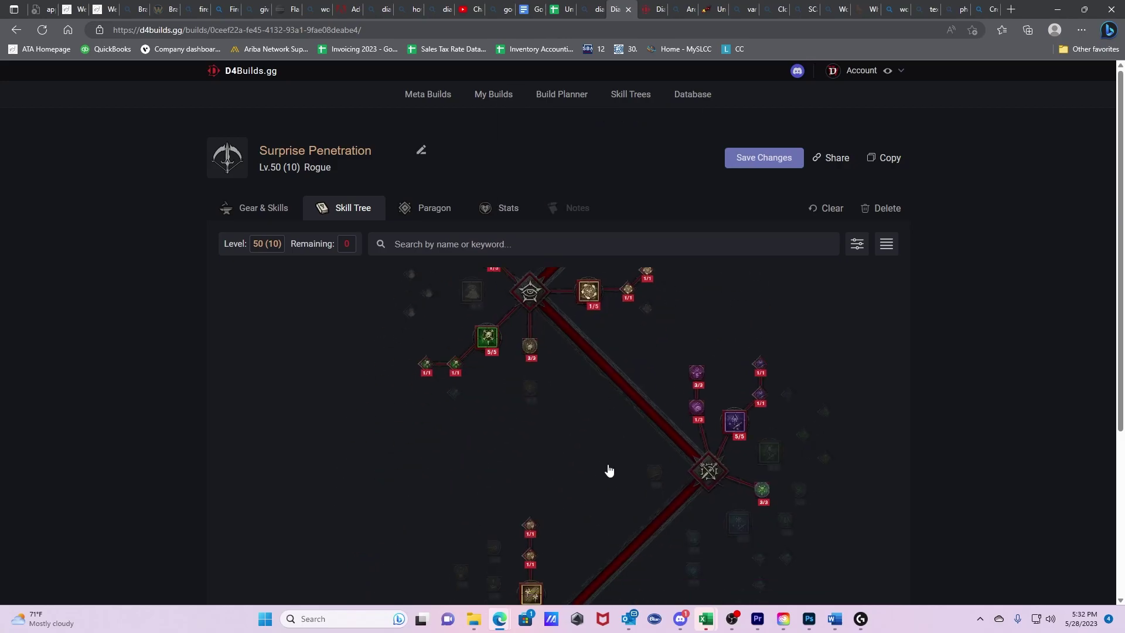
scroll(586, 422, down, 2)
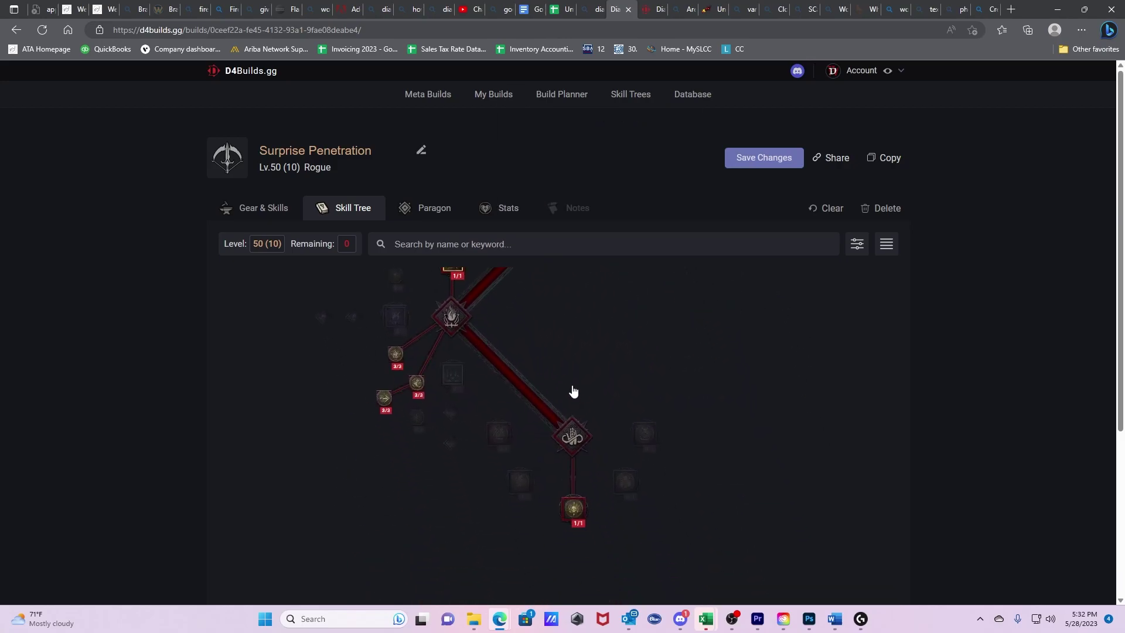
scroll(574, 469, up, 10)
scroll(560, 524, up, 5)
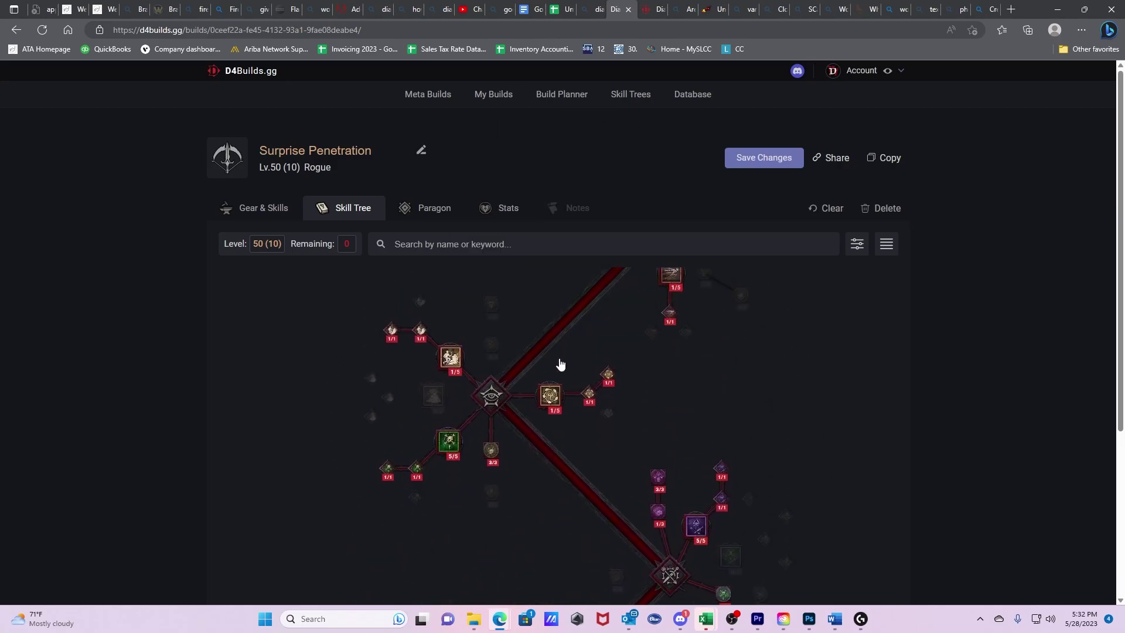